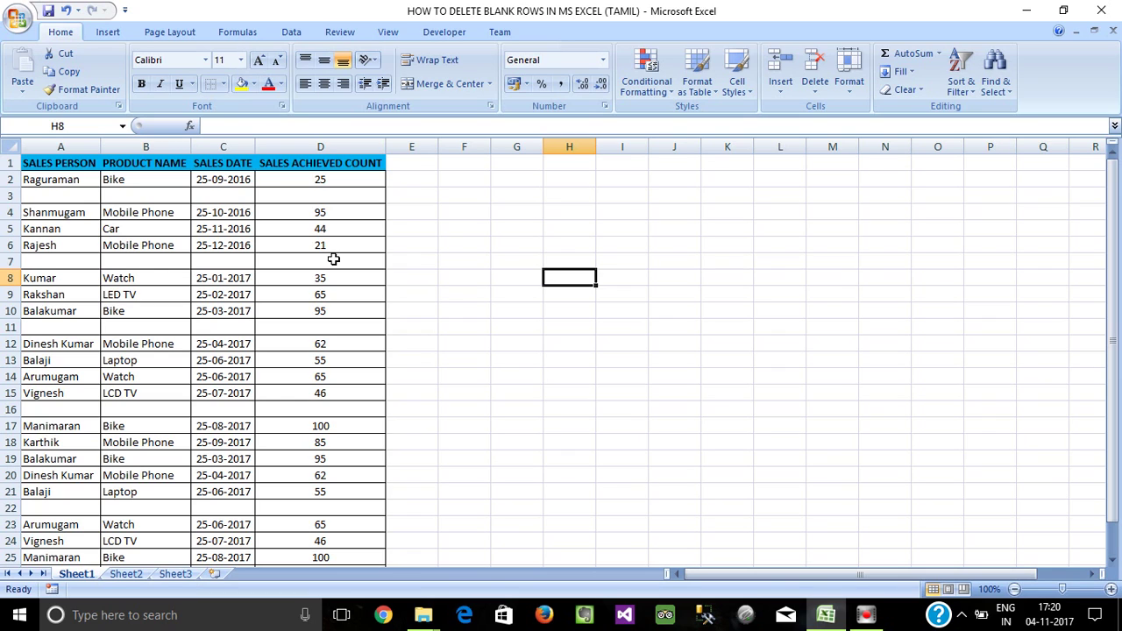
Step: Select the sales table's data rows, A2 through D26
{"action": "left_click", "coordinate": [182, 243]}
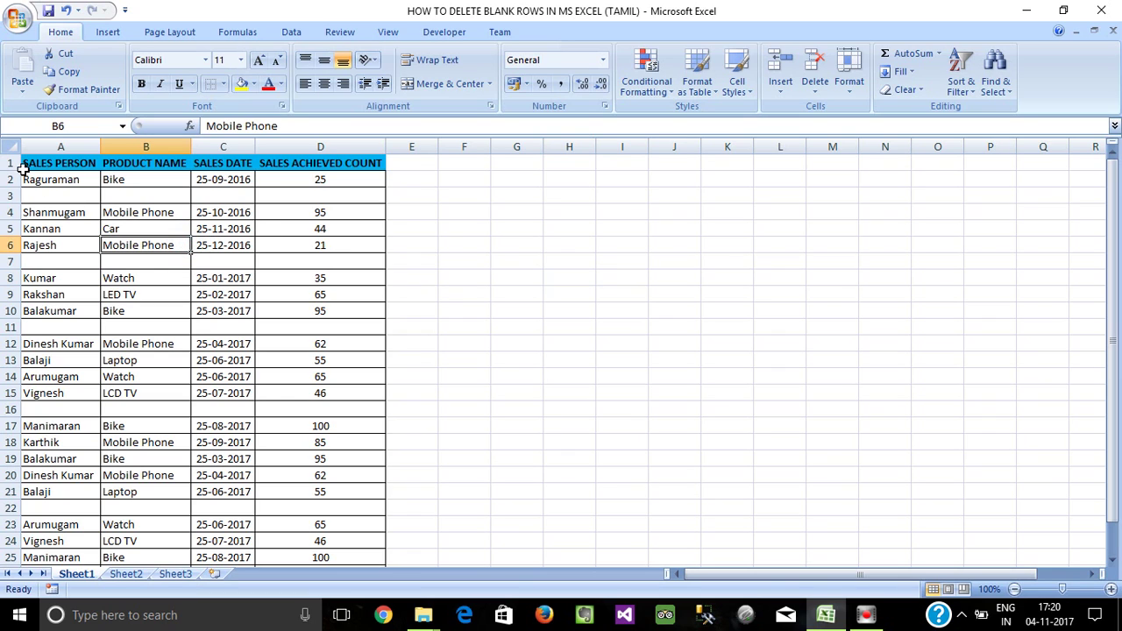
{"action": "left_click_drag", "start_coordinate": [22, 169], "coordinate": [155, 266]}
{"action": "left_click", "coordinate": [11, 146]}
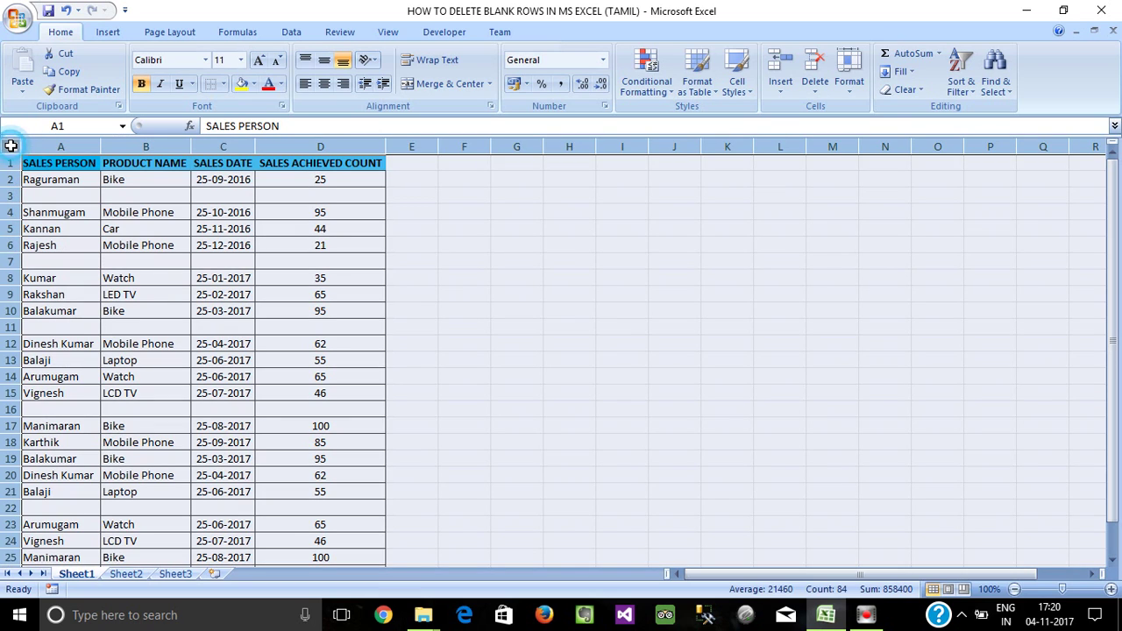
{"action": "left_click", "coordinate": [108, 241]}
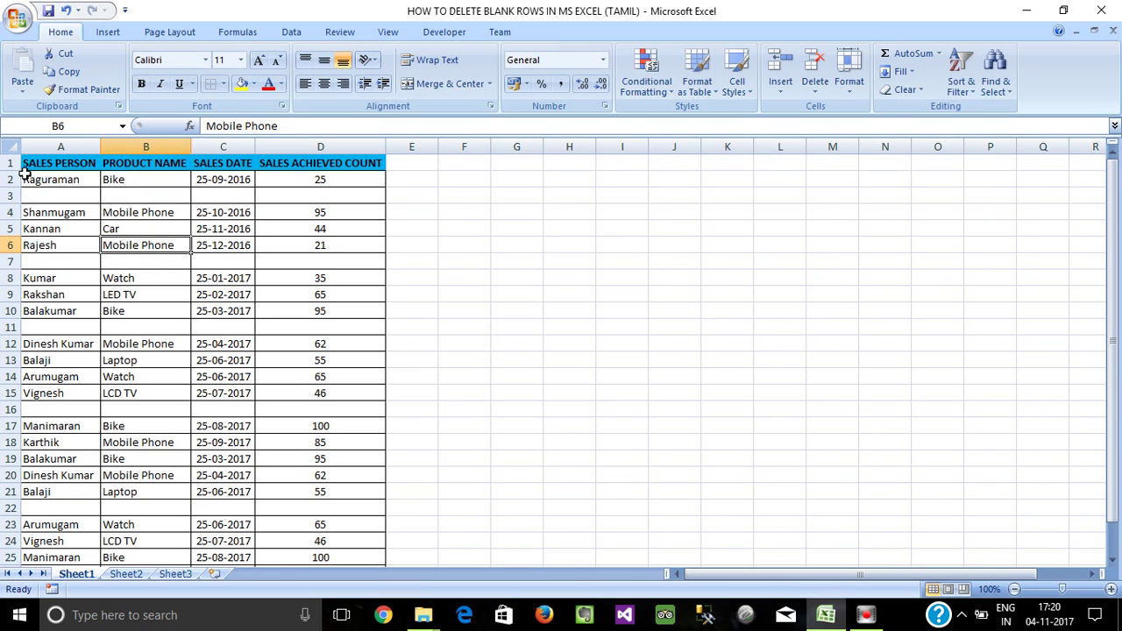
{"action": "left_click_drag", "start_coordinate": [30, 177], "coordinate": [338, 540]}
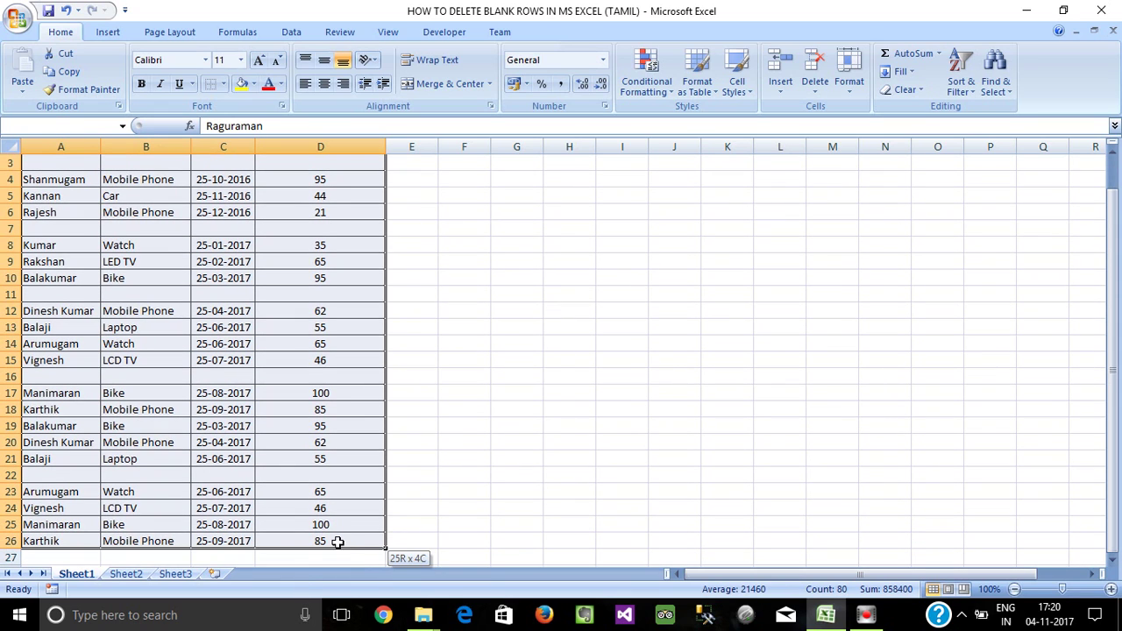
{"action": "scroll", "coordinate": [476, 421], "scroll_direction": "up", "scroll_amount": 1}
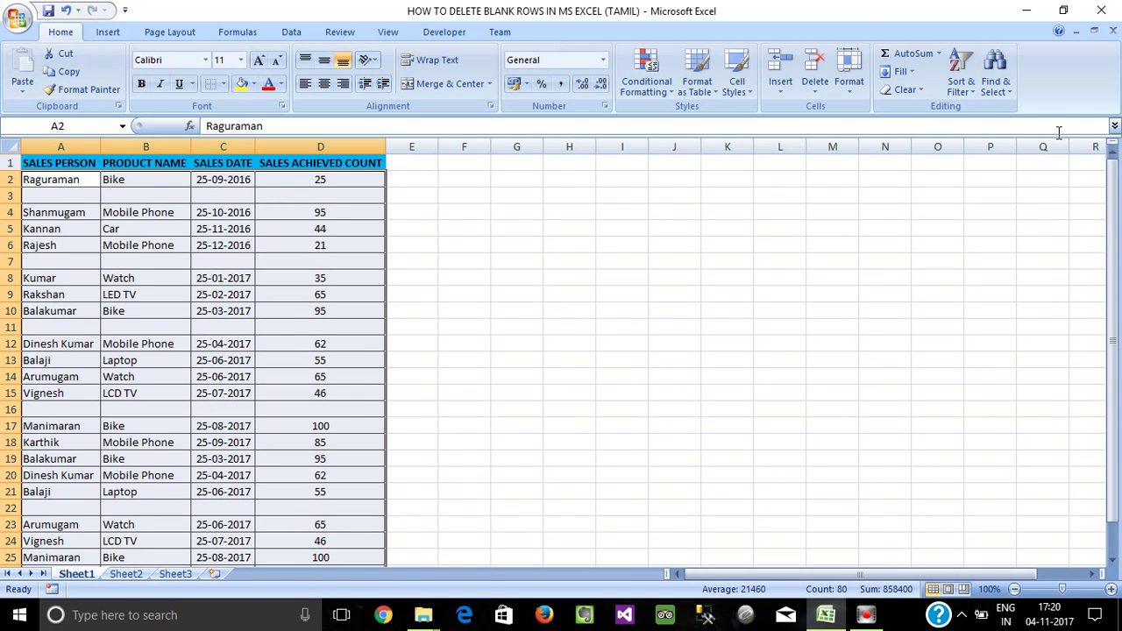
Step: Open Go To Special from Find & Select, then dismiss it without changes
{"action": "left_click", "coordinate": [999, 85]}
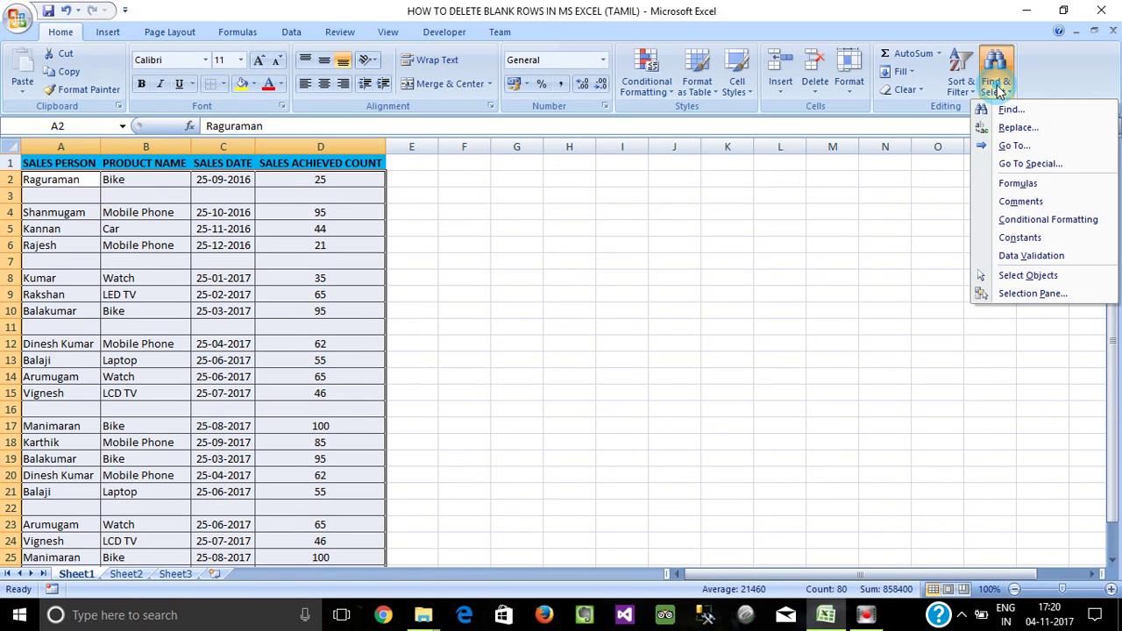
{"action": "left_click", "coordinate": [1019, 163]}
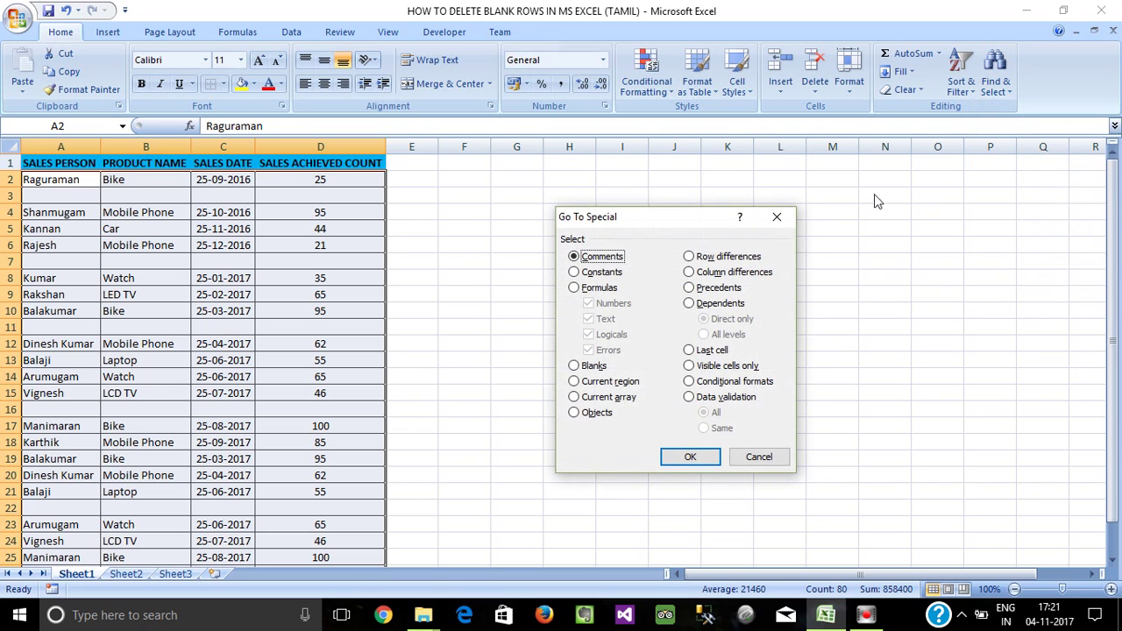
{"action": "left_click_drag", "start_coordinate": [668, 223], "coordinate": [606, 207]}
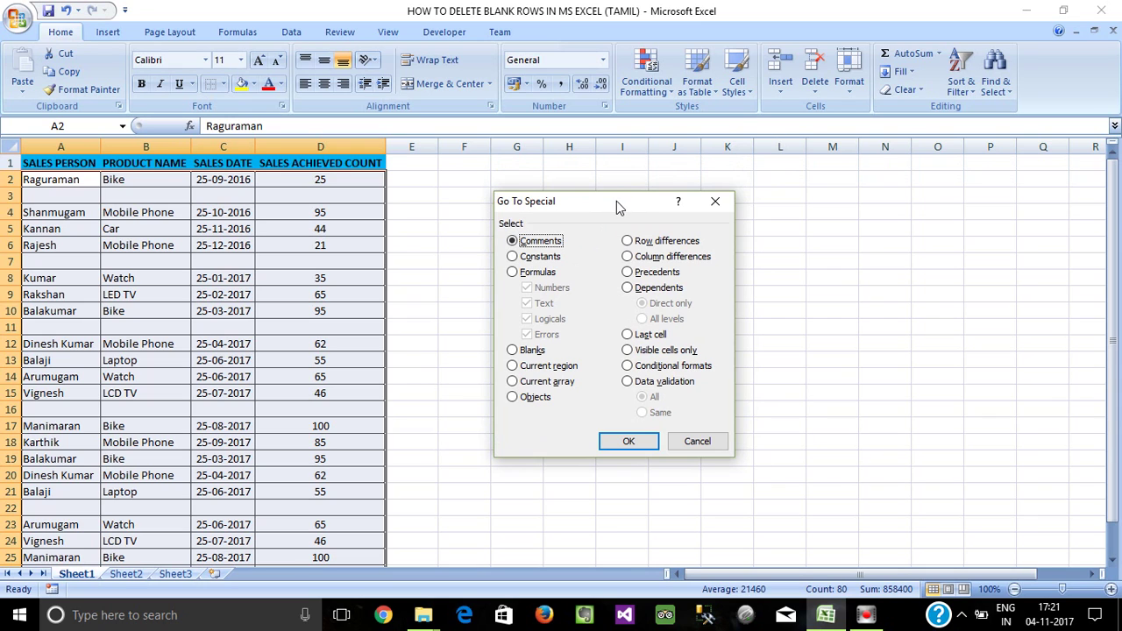
{"action": "left_click", "coordinate": [698, 441]}
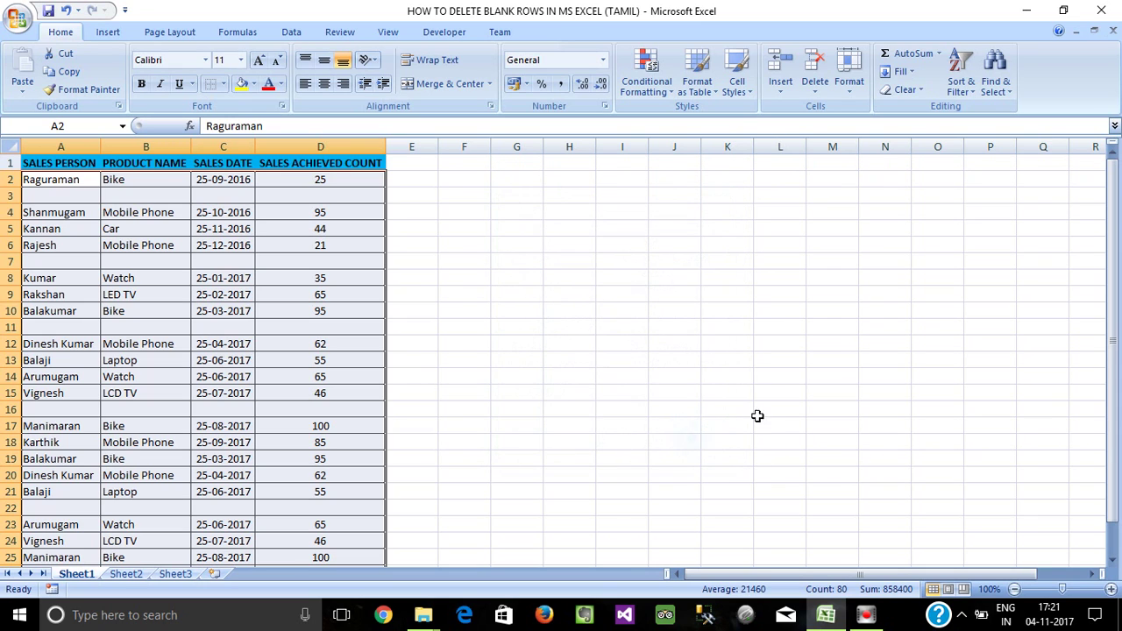
{"action": "left_click", "coordinate": [782, 376]}
Step: Try Go To Special via F5, cancel it, and select the table from A1 including headers
{"action": "key", "text": "F5"}
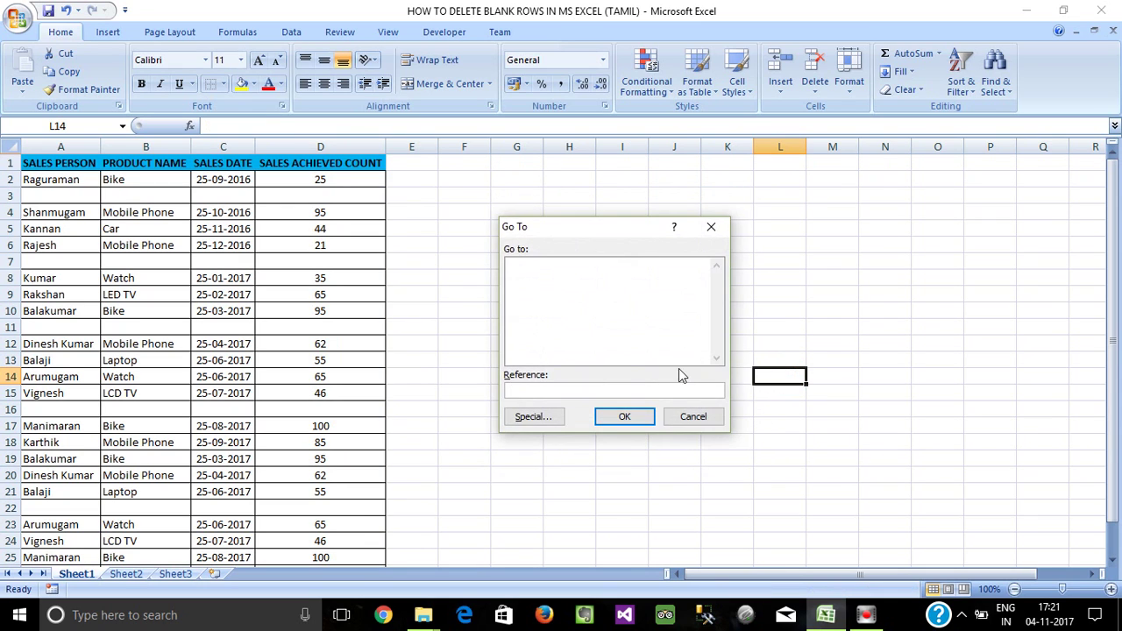
{"action": "key", "text": "Escape"}
{"action": "left_click", "coordinate": [623, 326]}
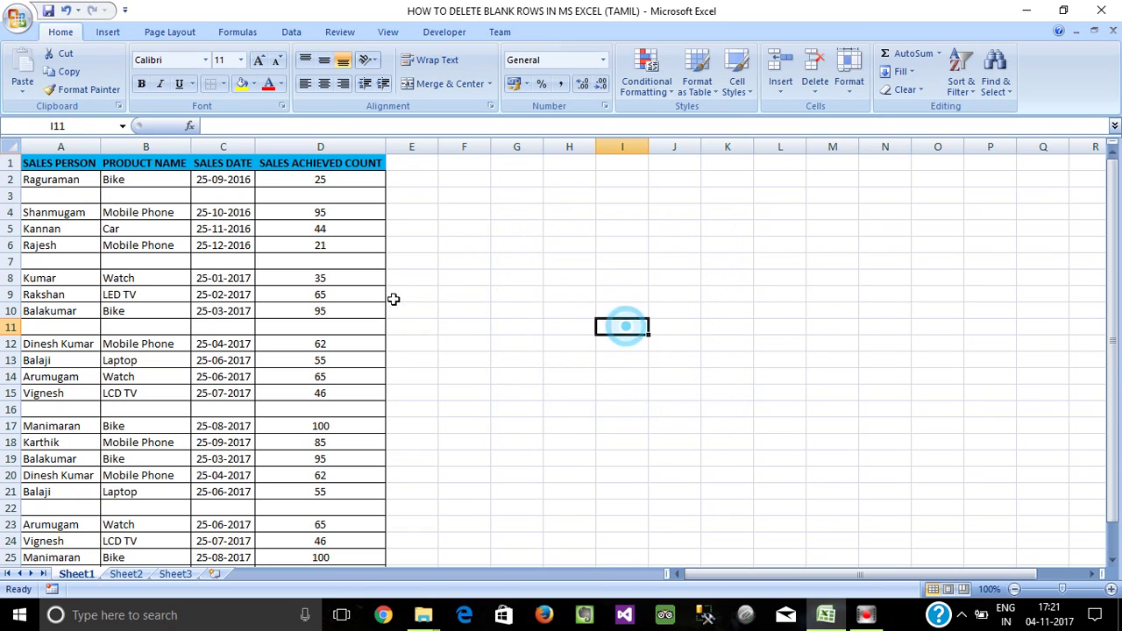
{"action": "key", "text": "F5"}
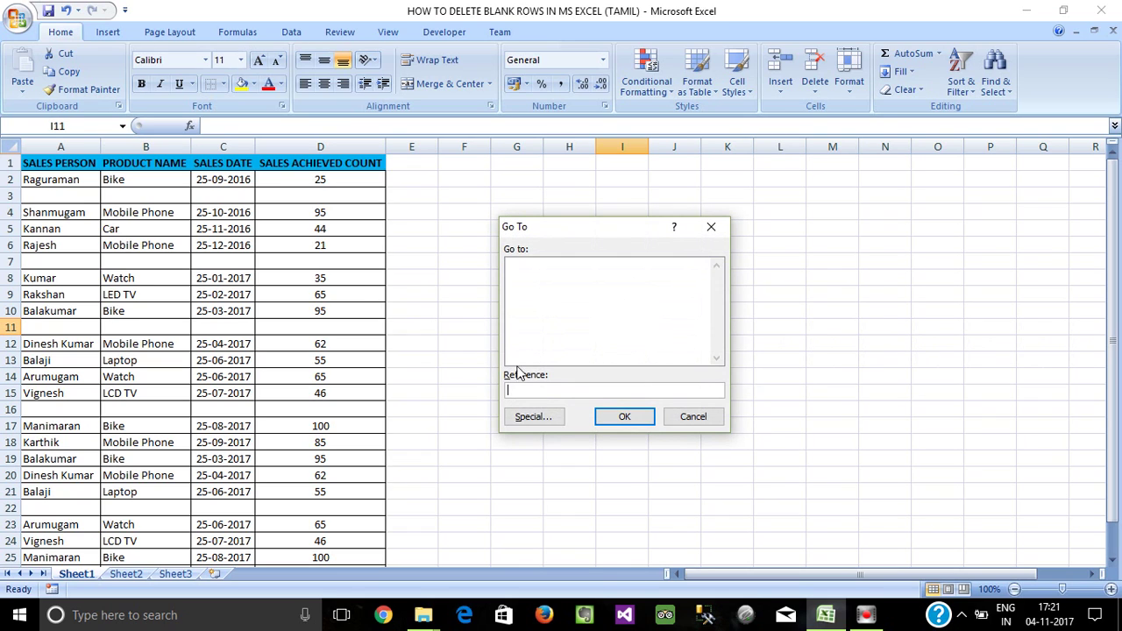
{"action": "left_click", "coordinate": [530, 417]}
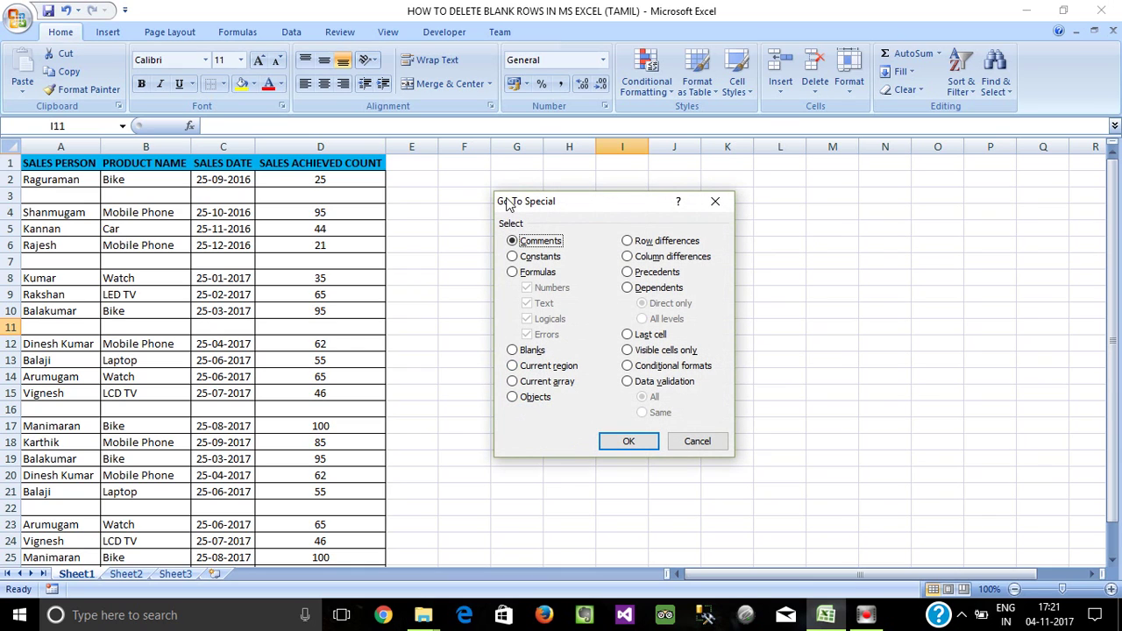
{"action": "left_click", "coordinate": [688, 444]}
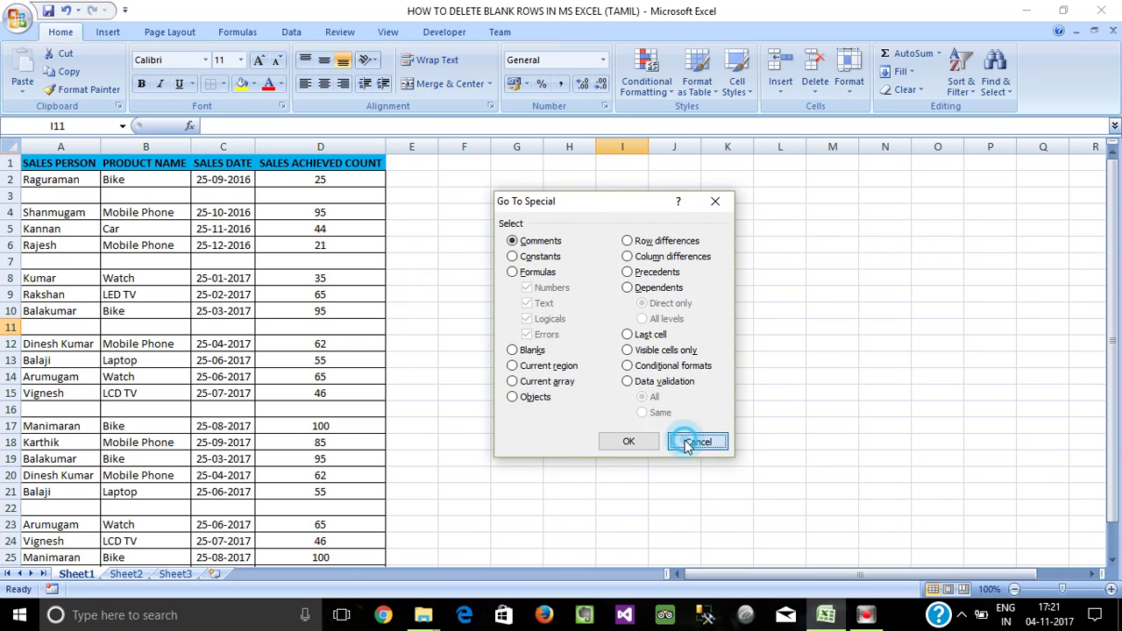
{"action": "left_click_drag", "start_coordinate": [40, 163], "coordinate": [378, 543]}
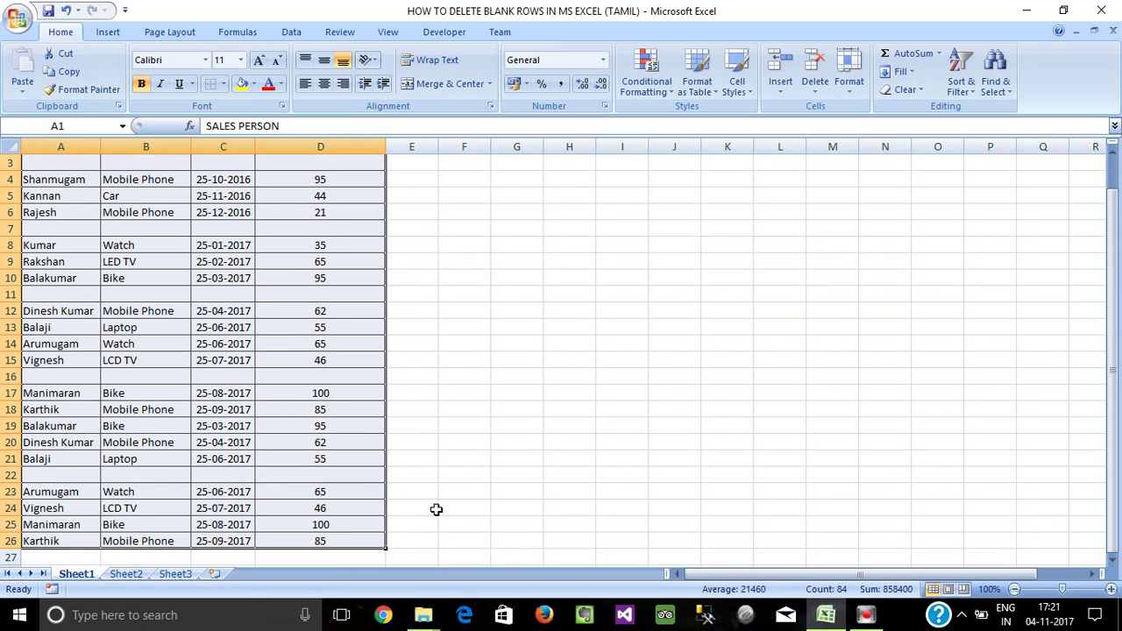
Step: Use Go To Special > Blanks to select the empty cells in rows 3, 7, 11, 16 and 22
{"action": "scroll", "coordinate": [436, 509], "scroll_direction": "up", "scroll_amount": 1}
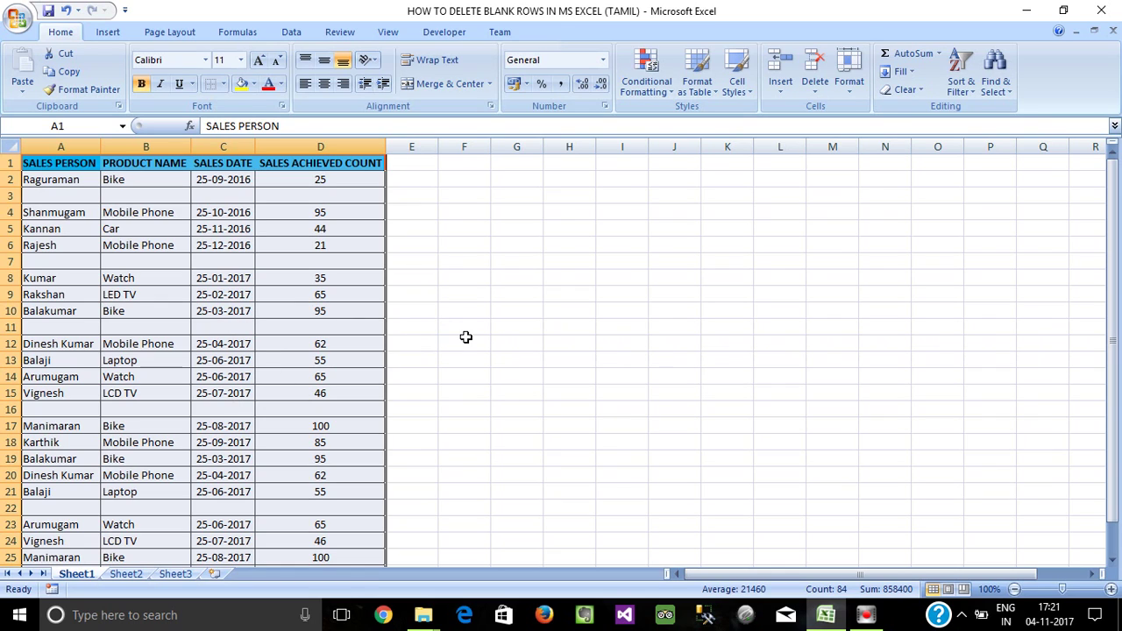
{"action": "key", "text": "ctrl+g"}
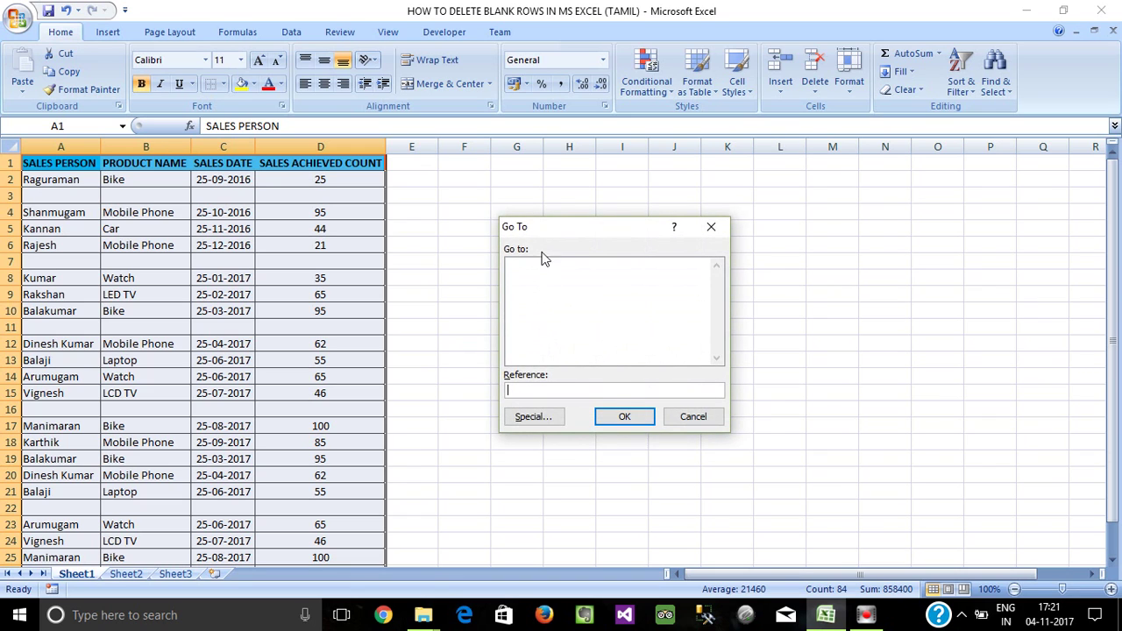
{"action": "left_click_drag", "start_coordinate": [550, 220], "coordinate": [516, 208]}
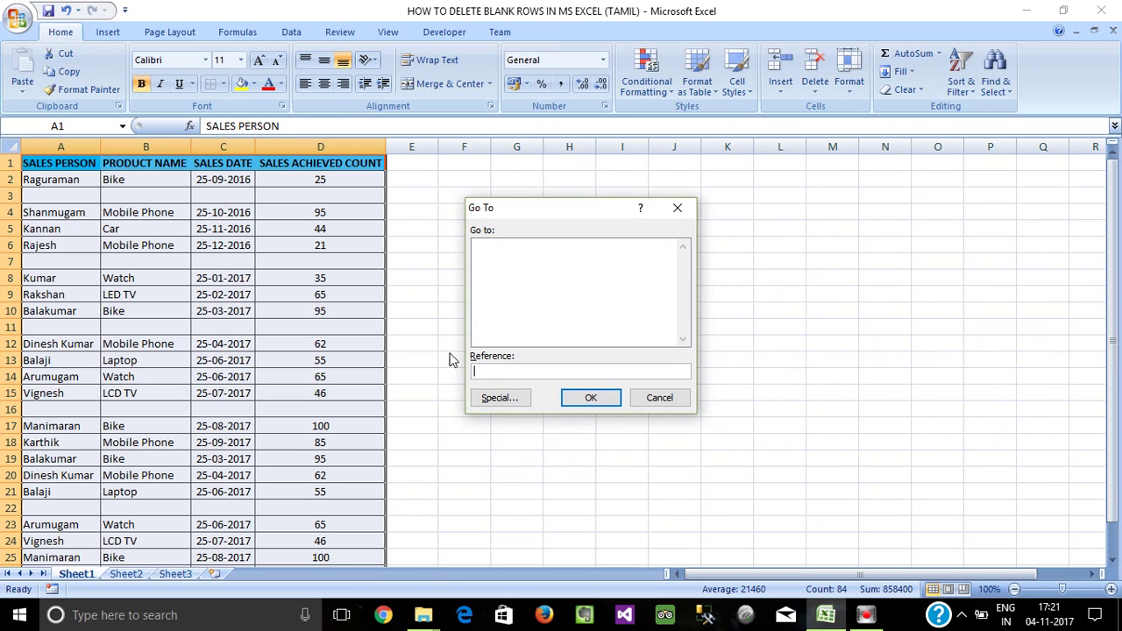
{"action": "left_click", "coordinate": [498, 399]}
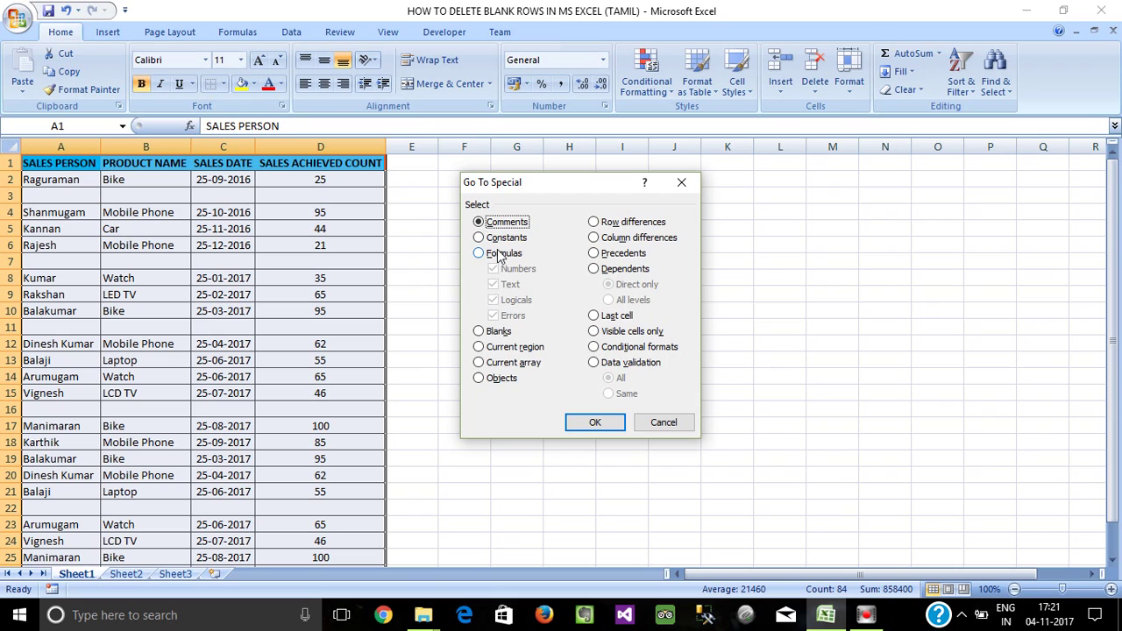
{"action": "left_click", "coordinate": [480, 333]}
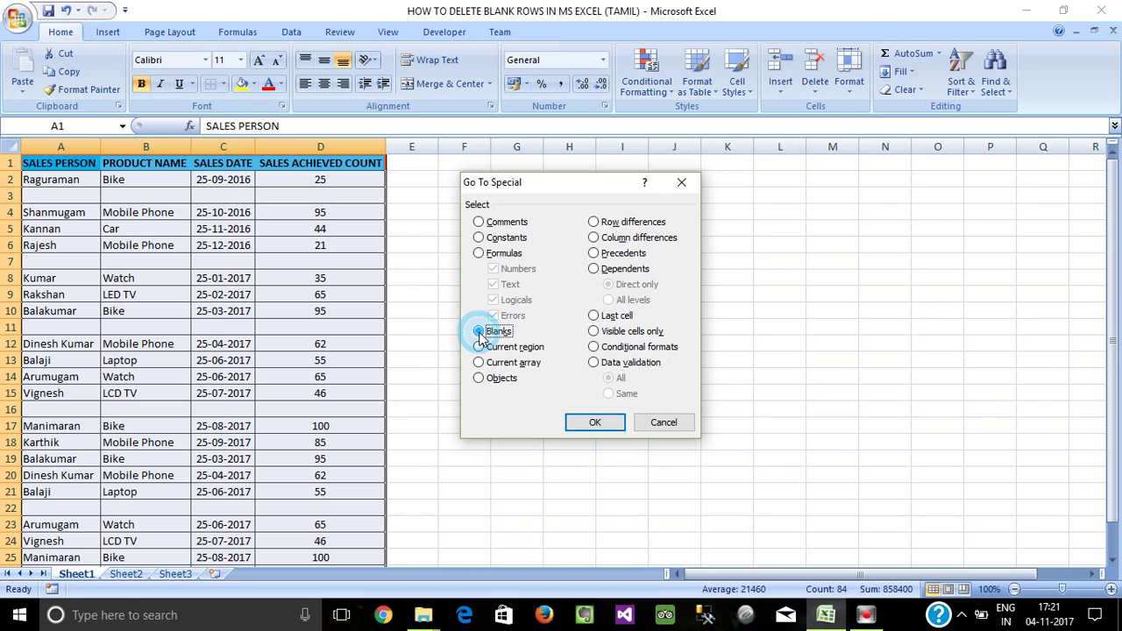
{"action": "left_click", "coordinate": [596, 424]}
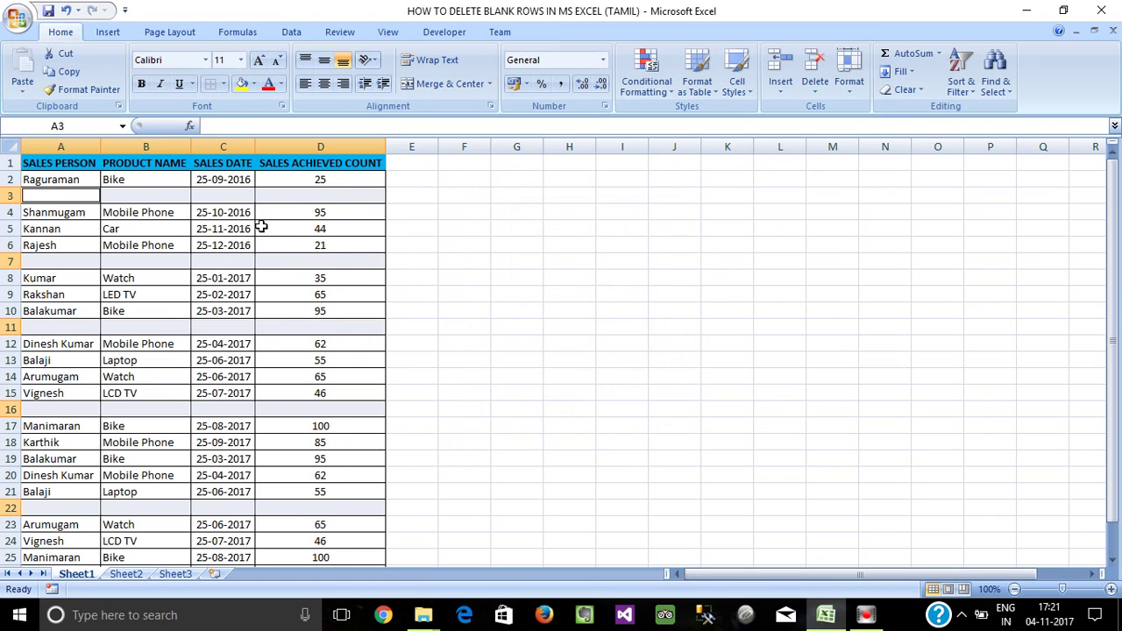
{"action": "scroll", "coordinate": [256, 289], "scroll_direction": "down", "scroll_amount": 1}
{"action": "scroll", "coordinate": [256, 291], "scroll_direction": "down", "scroll_amount": 1}
{"action": "scroll", "coordinate": [256, 291], "scroll_direction": "up", "scroll_amount": 2}
{"action": "left_click", "coordinate": [241, 83]}
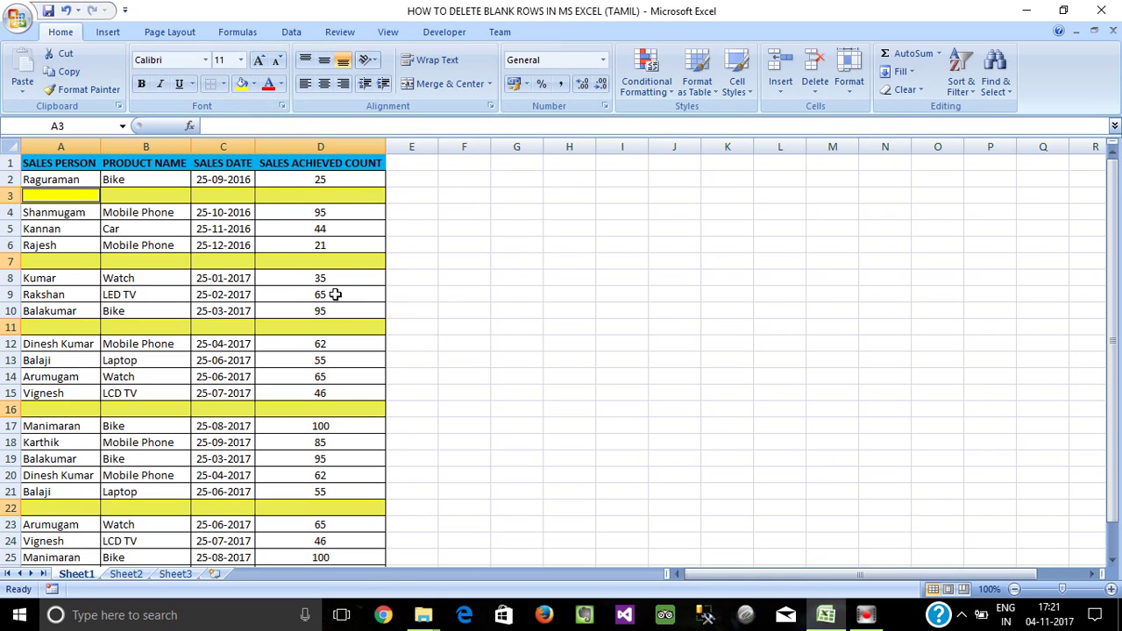
{"action": "key", "text": "ctrl+z"}
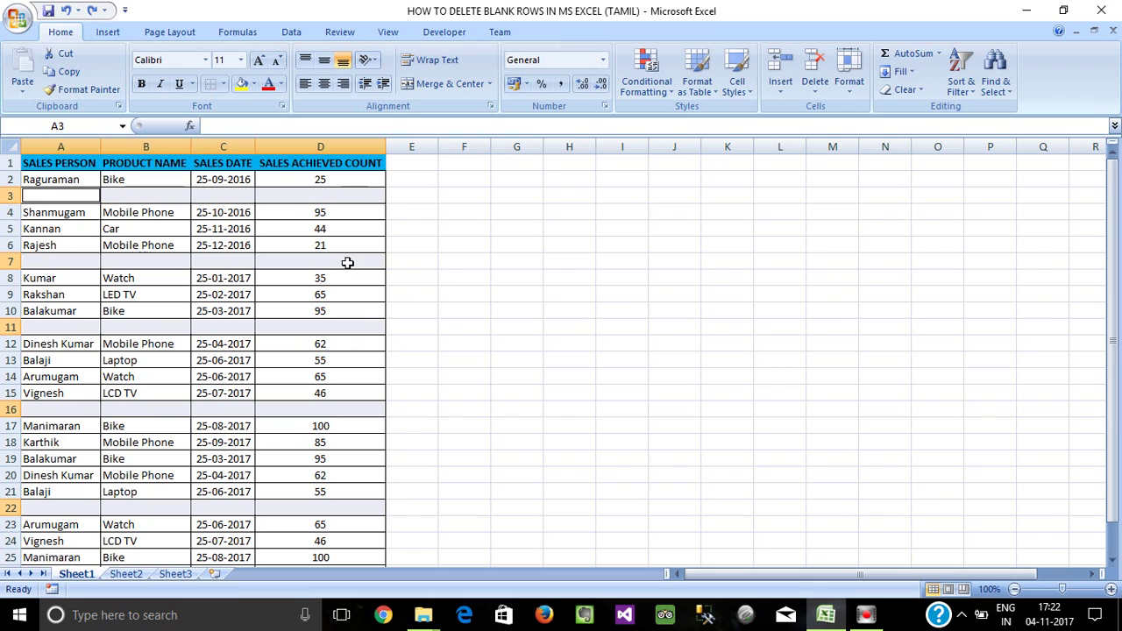
Step: Delete the entire rows holding the selected blank cells, closing the table's gaps
{"action": "right_click", "coordinate": [349, 263]}
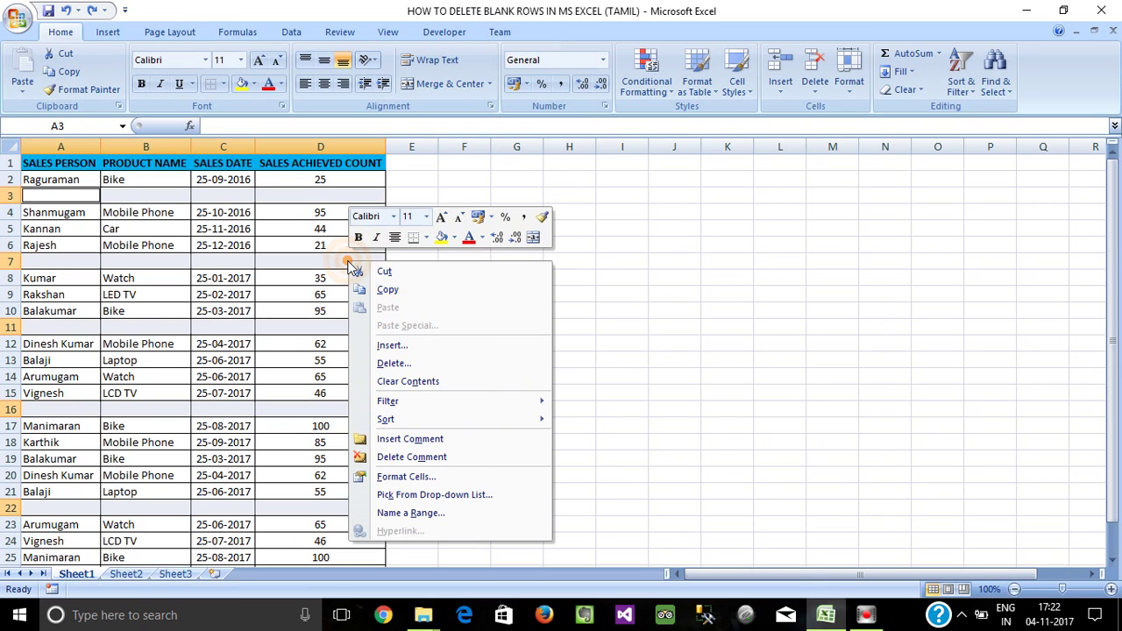
{"action": "left_click", "coordinate": [390, 363]}
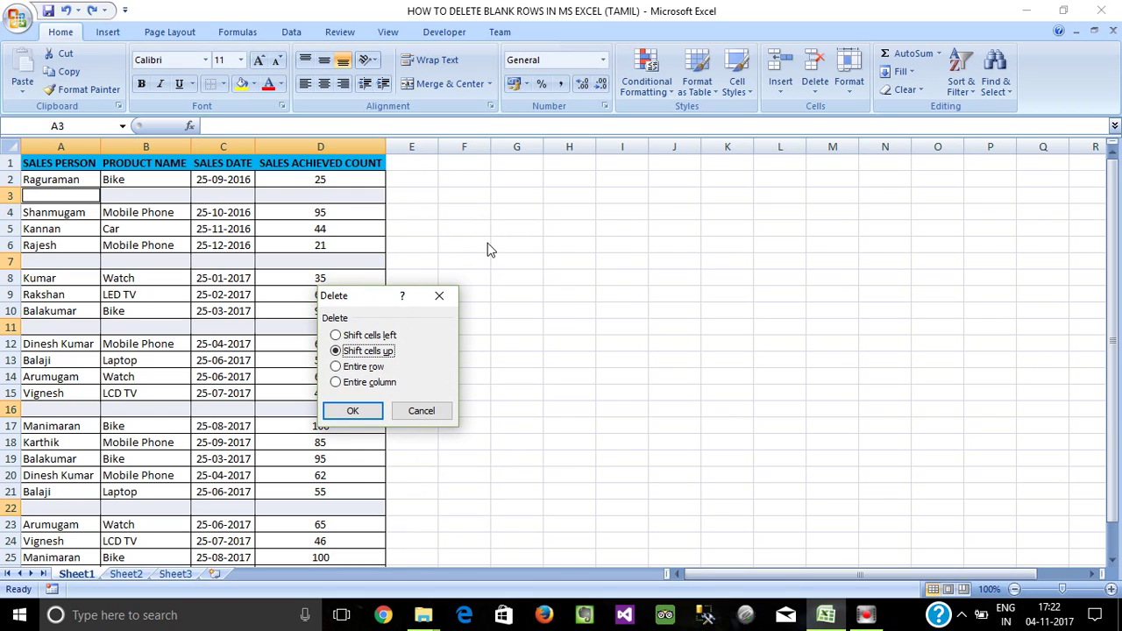
{"action": "left_click_drag", "start_coordinate": [365, 296], "coordinate": [471, 217]}
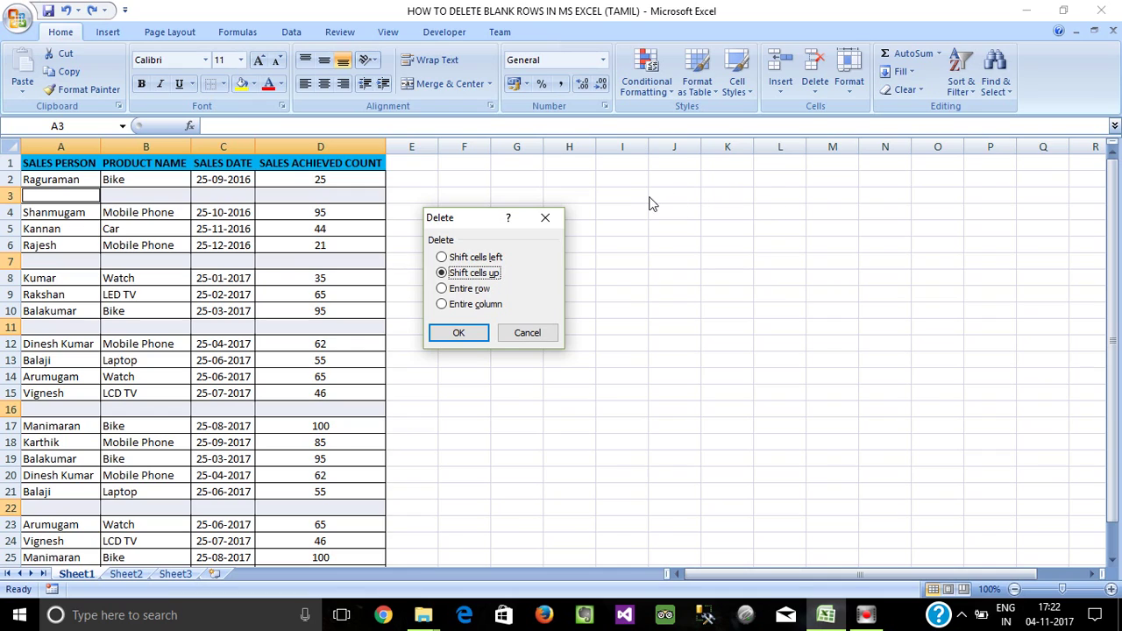
{"action": "left_click", "coordinate": [441, 291]}
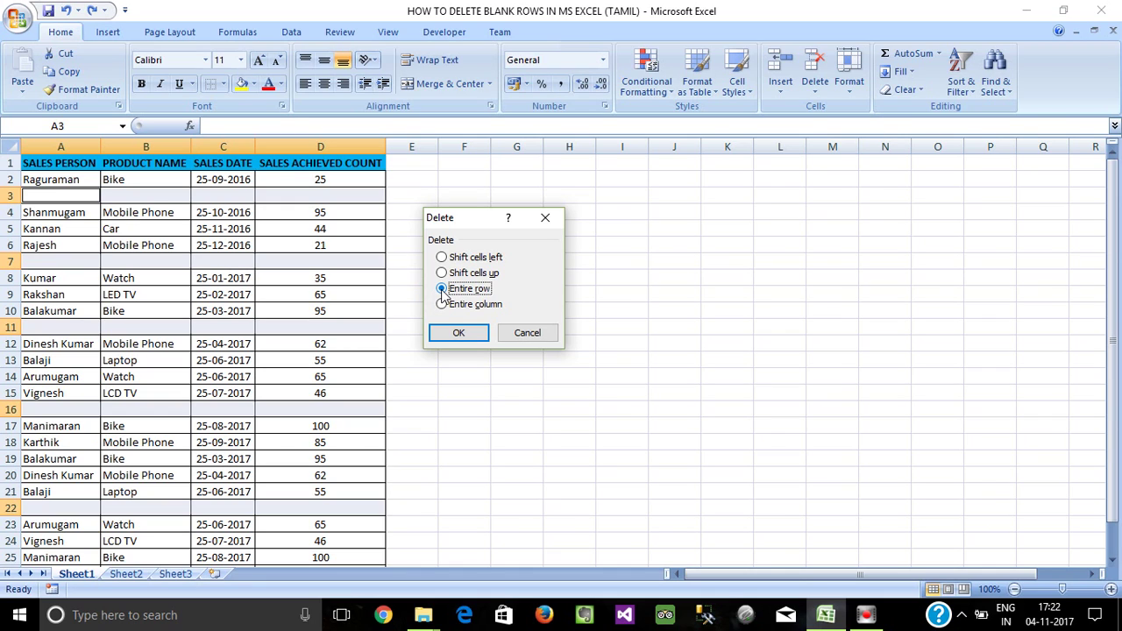
{"action": "left_click", "coordinate": [458, 332]}
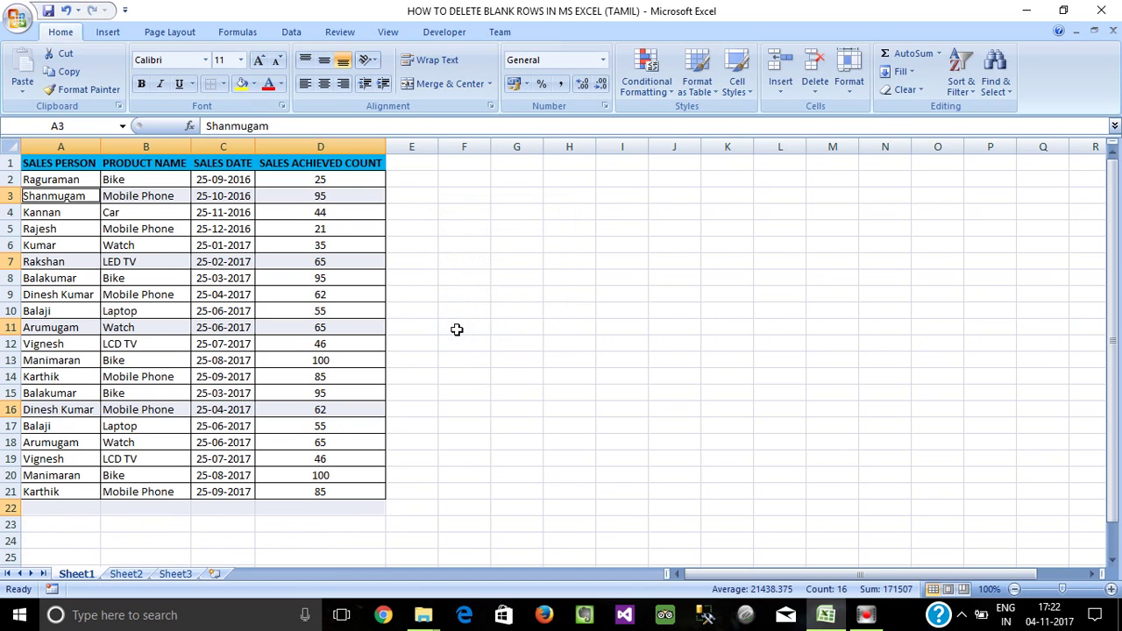
{"action": "left_click", "coordinate": [445, 325]}
{"action": "left_click", "coordinate": [133, 211]}
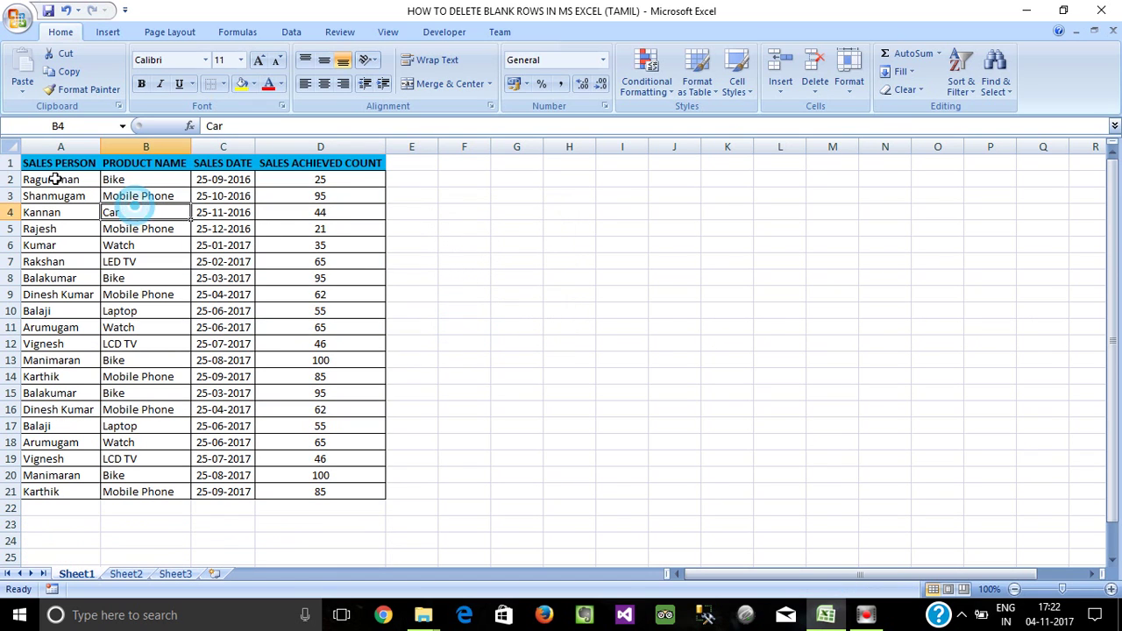
{"action": "left_click_drag", "start_coordinate": [55, 178], "coordinate": [358, 487]}
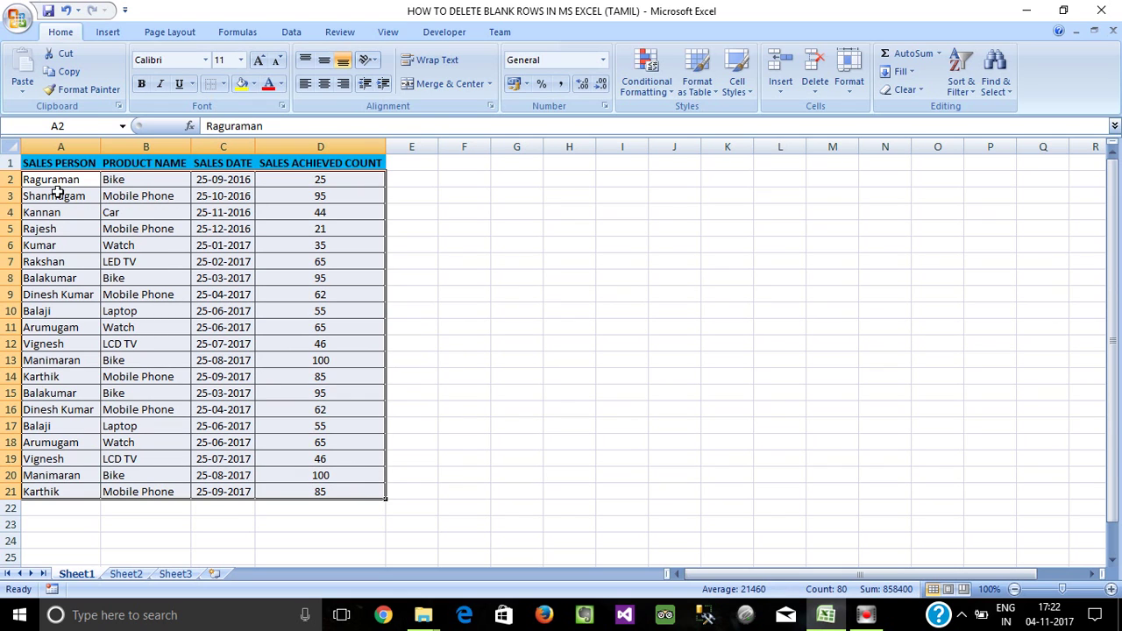
{"action": "left_click_drag", "start_coordinate": [50, 180], "coordinate": [331, 485]}
{"action": "left_click", "coordinate": [320, 526]}
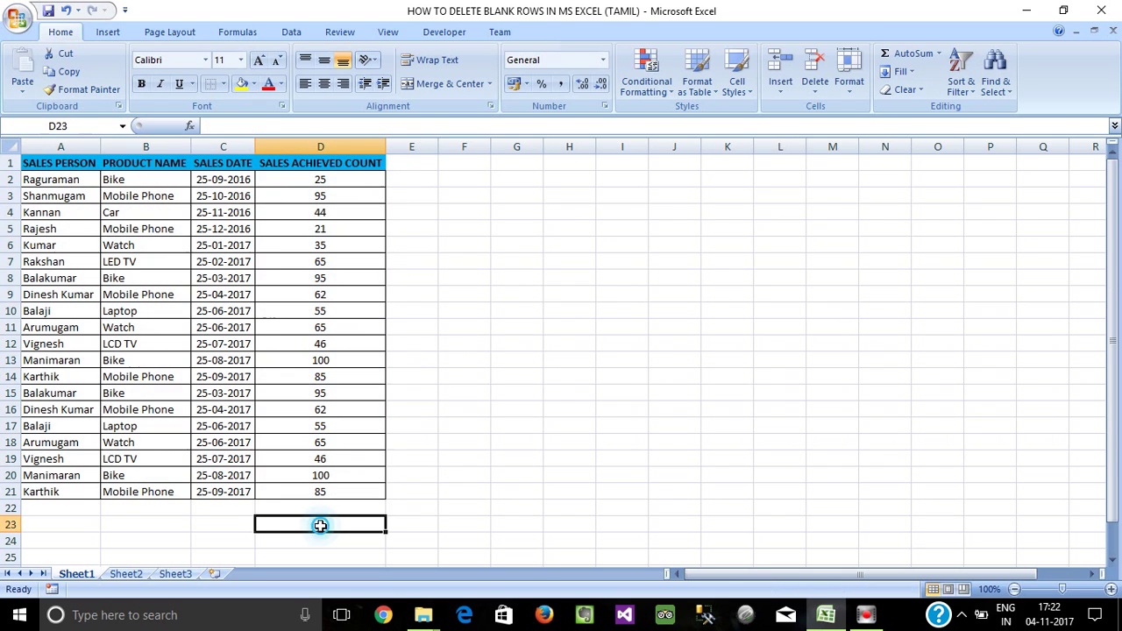
{"action": "left_click", "coordinate": [131, 570]}
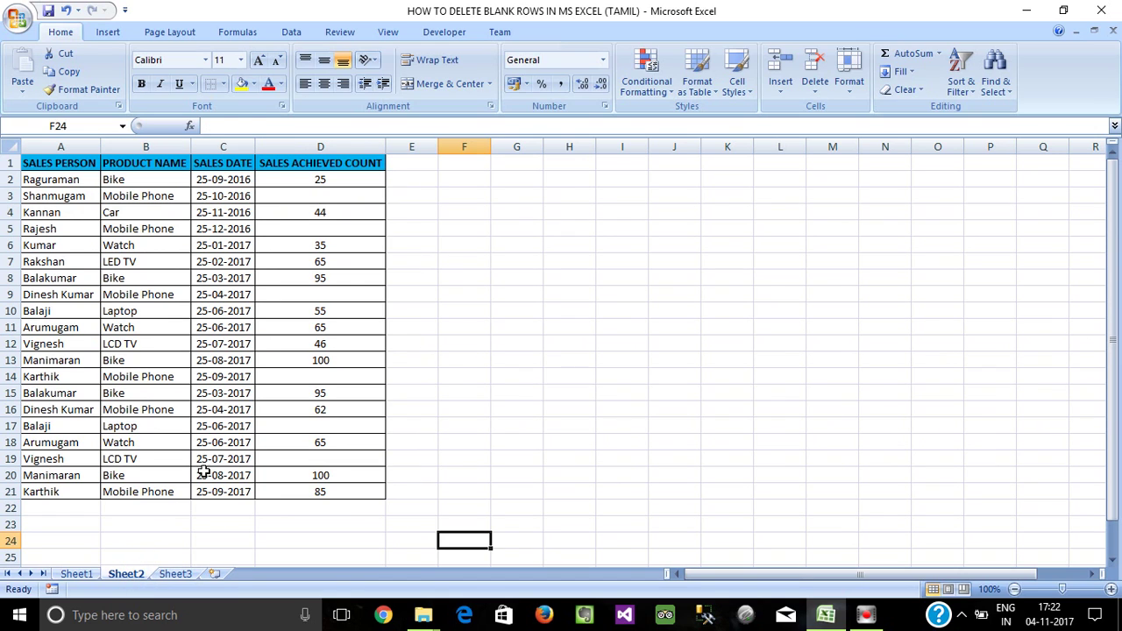
{"action": "left_click", "coordinate": [232, 427]}
{"action": "left_click", "coordinate": [308, 197]}
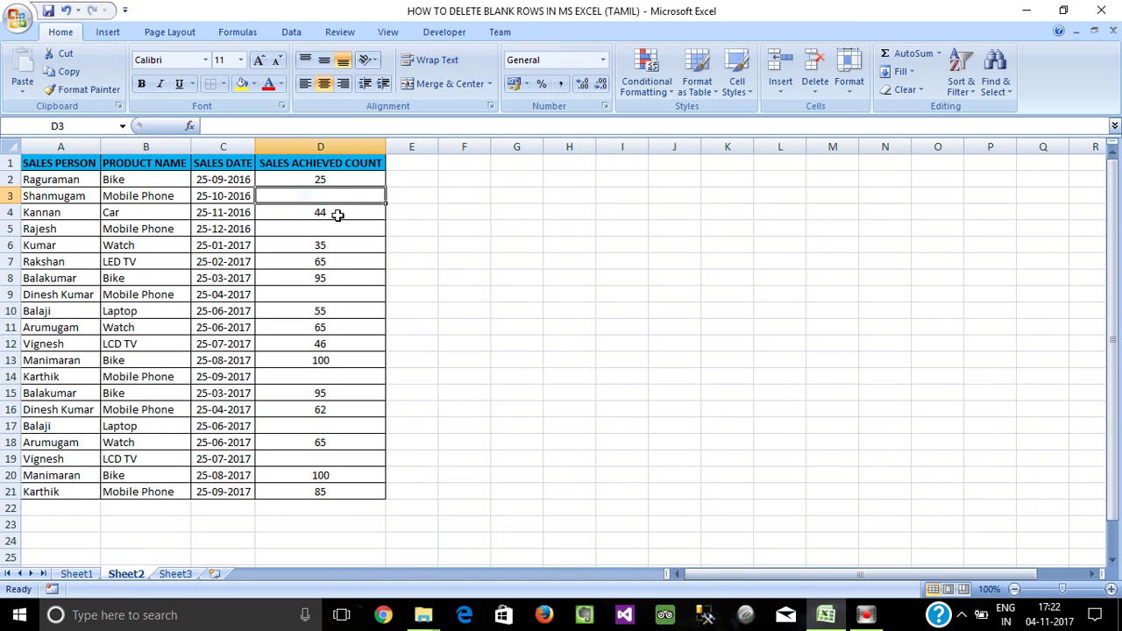
{"action": "left_click", "coordinate": [333, 227]}
{"action": "left_click", "coordinate": [313, 292]}
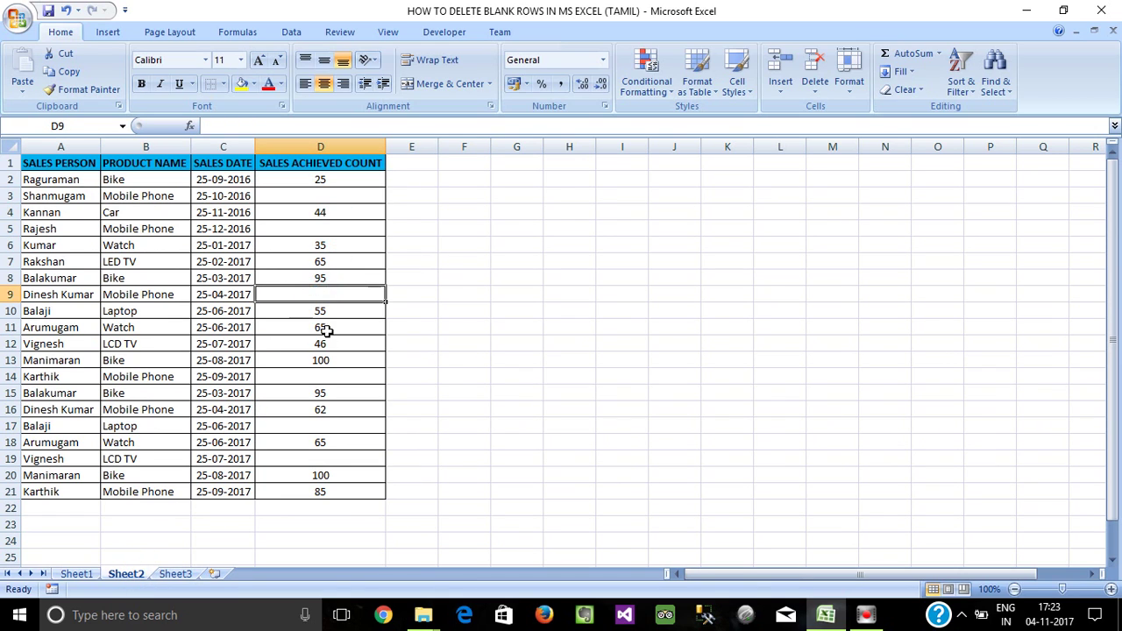
{"action": "left_click", "coordinate": [331, 377]}
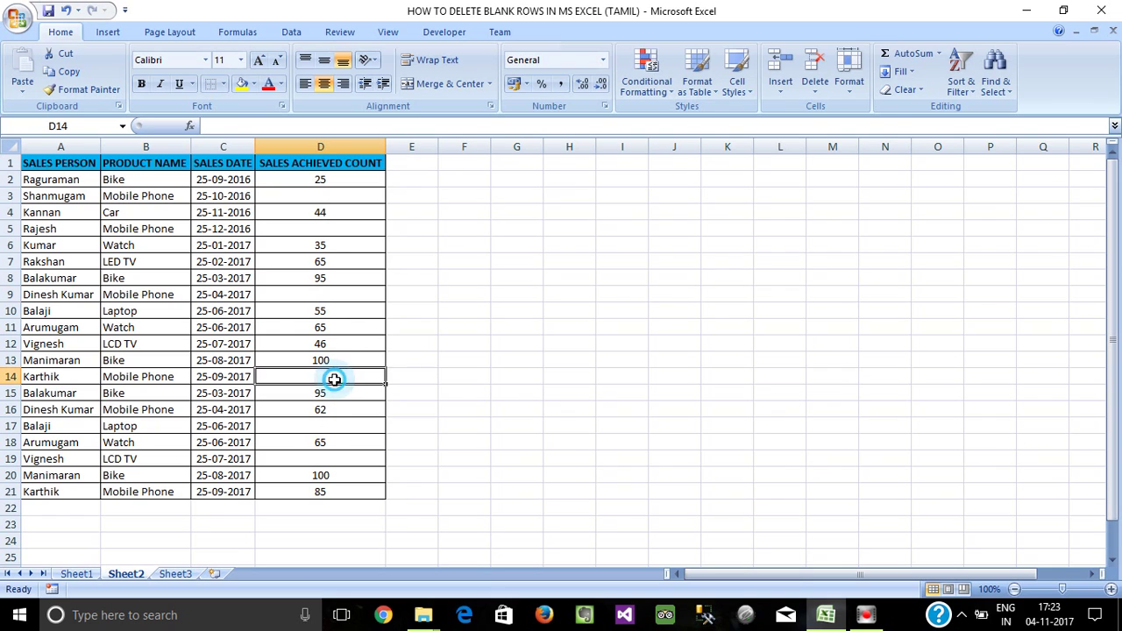
{"action": "left_click", "coordinate": [327, 427]}
{"action": "left_click", "coordinate": [329, 458]}
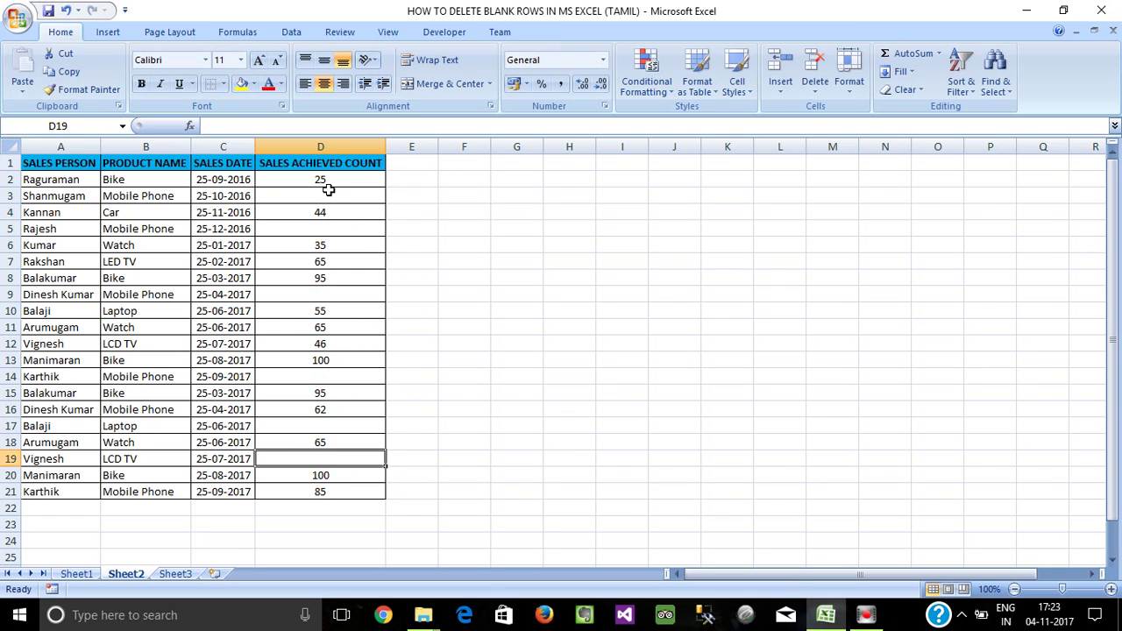
{"action": "left_click_drag", "start_coordinate": [333, 195], "coordinate": [39, 195]}
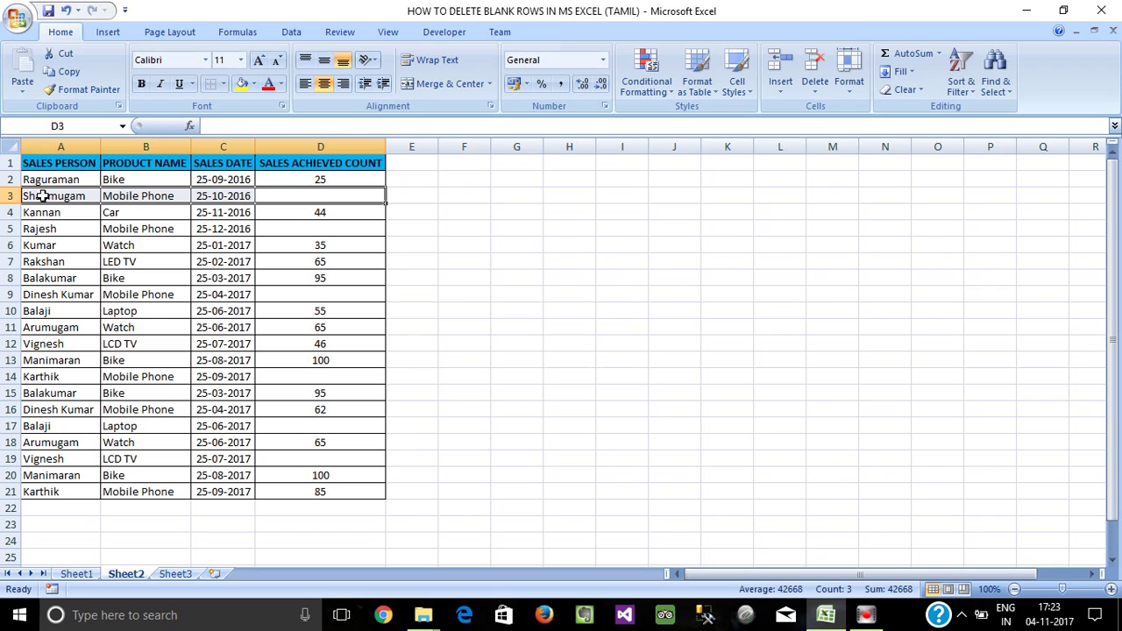
{"action": "left_click", "coordinate": [317, 213]}
{"action": "left_click", "coordinate": [10, 195]}
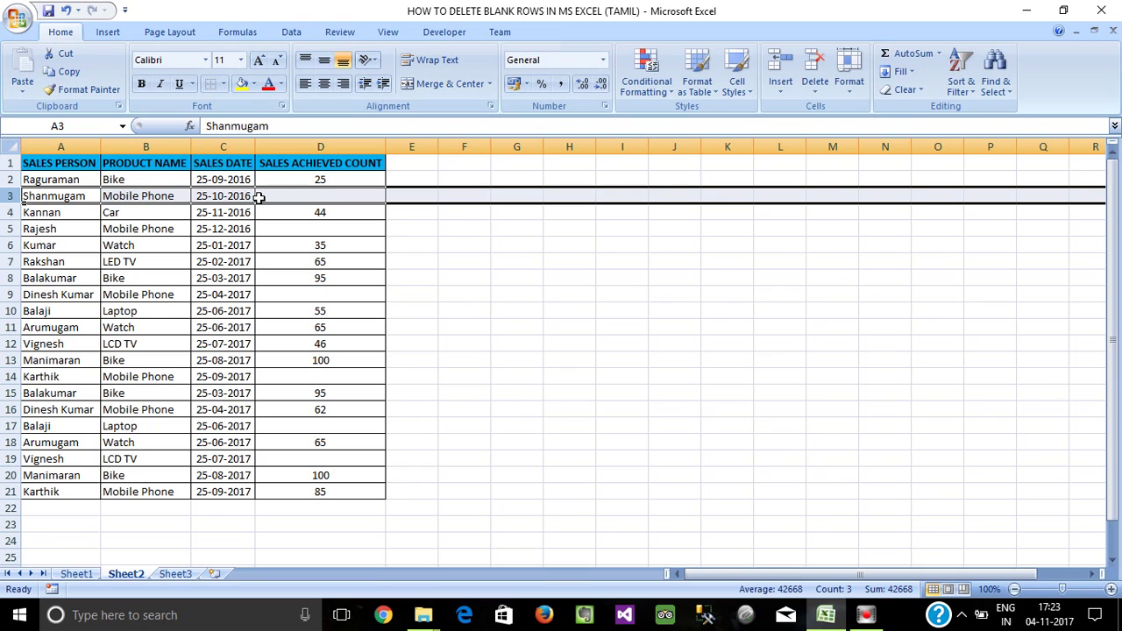
{"action": "left_click", "coordinate": [349, 295]}
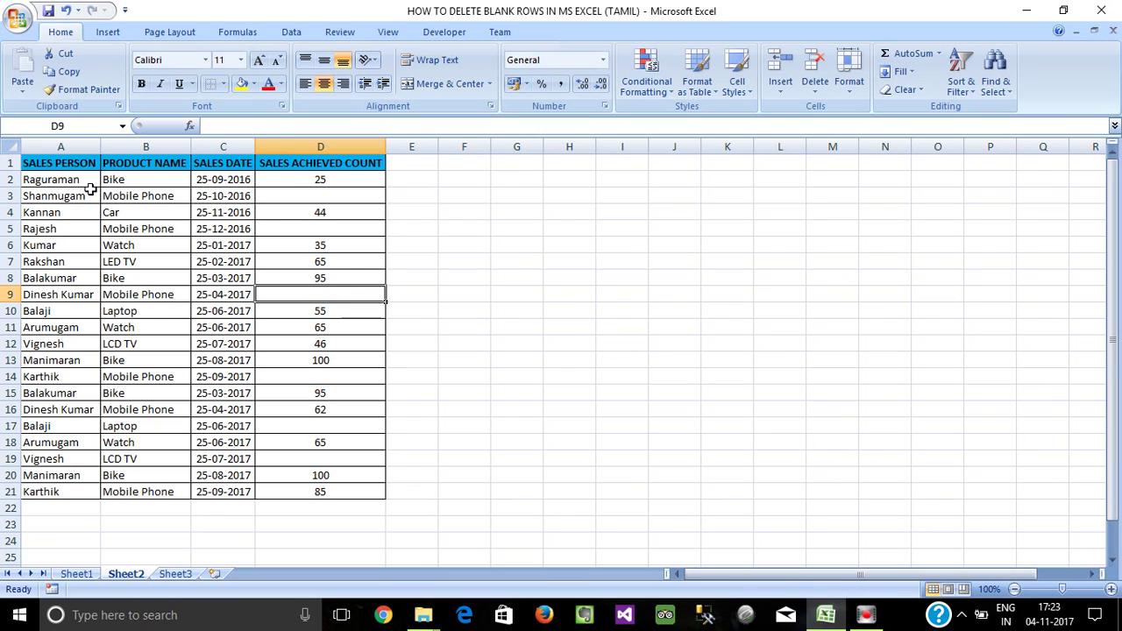
{"action": "left_click", "coordinate": [46, 164]}
Step: Select Sheet2's A1:D21 and pick its blank cells with Go To Special > Blanks
{"action": "left_click_drag", "start_coordinate": [46, 164], "coordinate": [347, 495]}
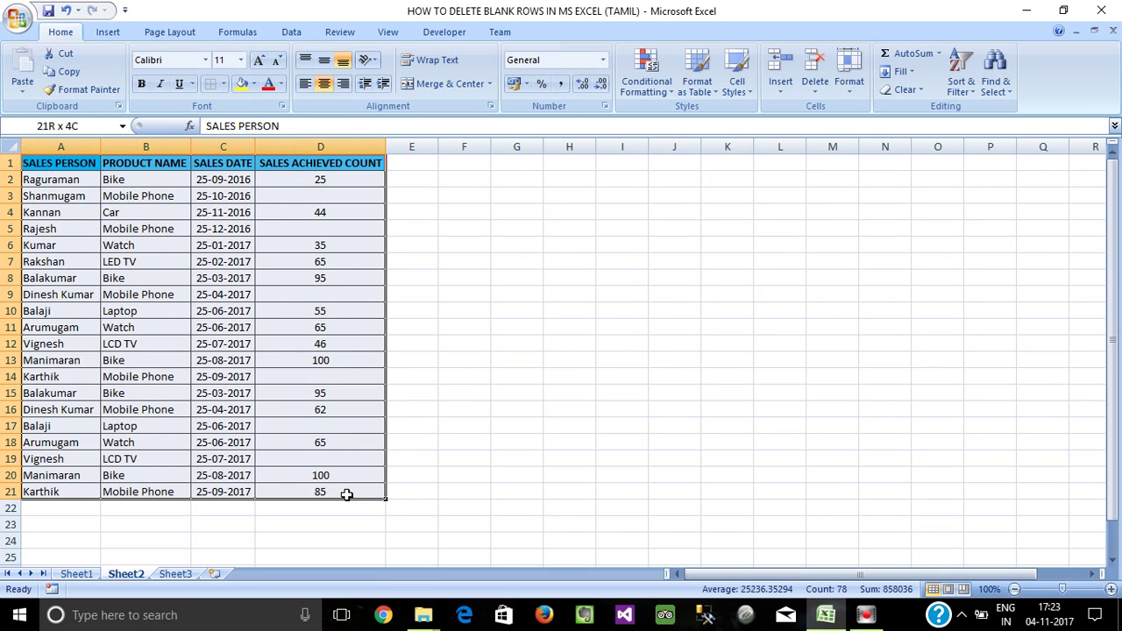
{"action": "key", "text": "F5"}
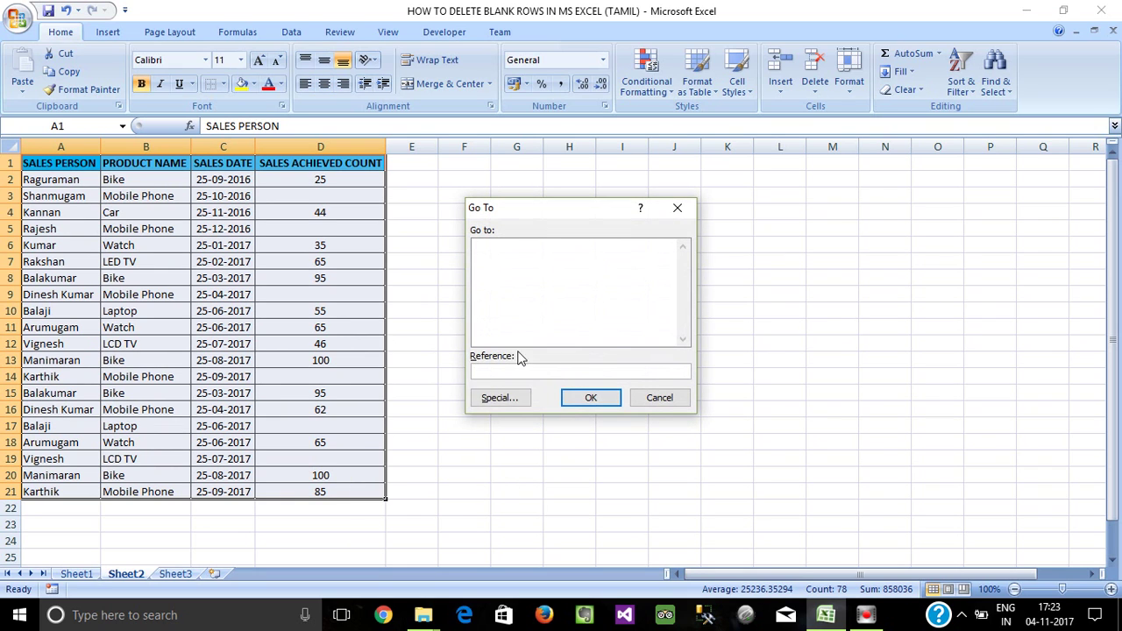
{"action": "left_click", "coordinate": [495, 399]}
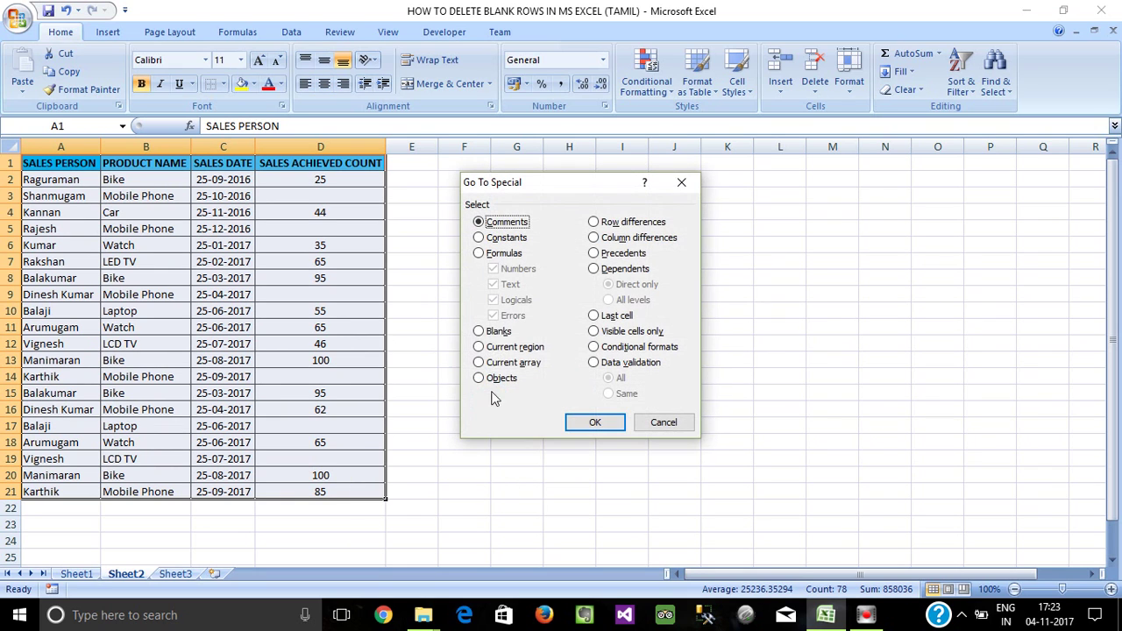
{"action": "left_click", "coordinate": [481, 331]}
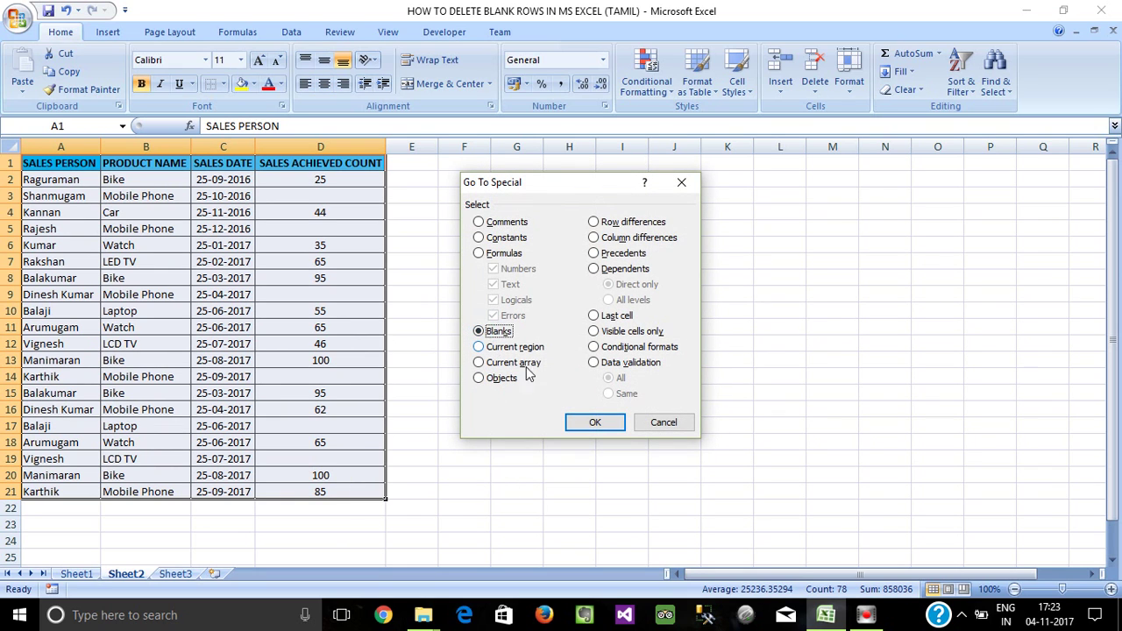
{"action": "left_click", "coordinate": [596, 423]}
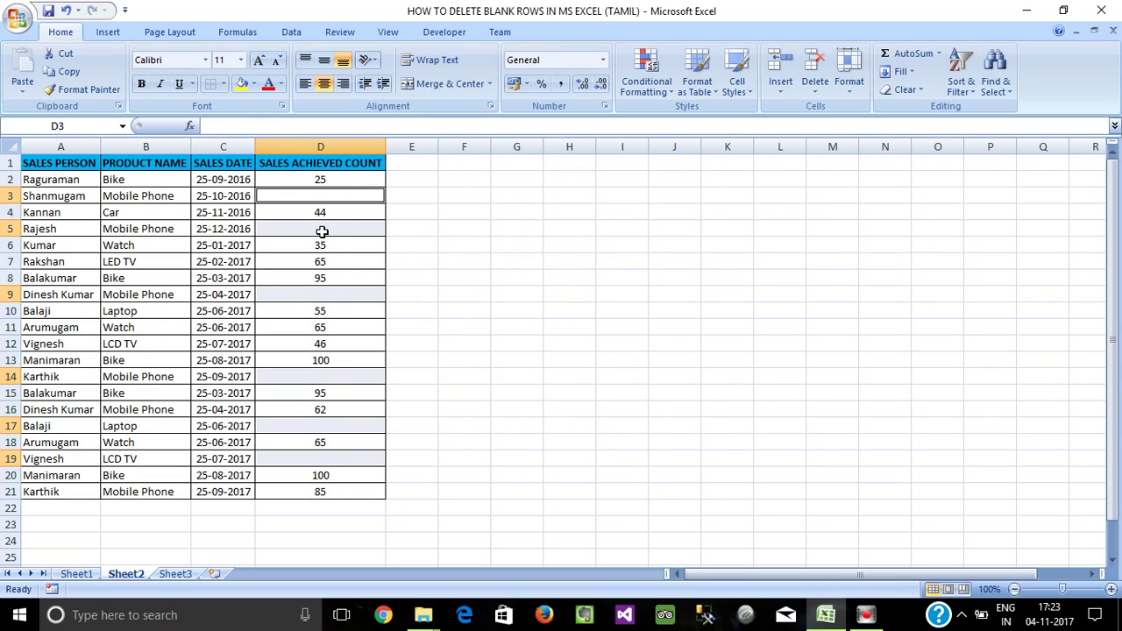
{"action": "right_click", "coordinate": [323, 194]}
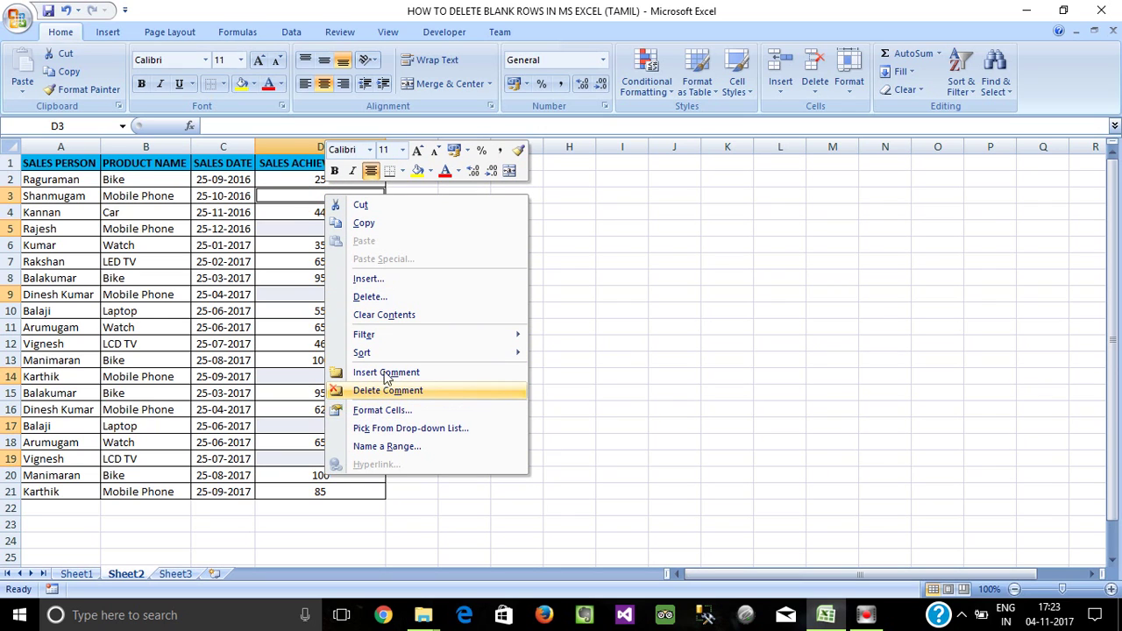
{"action": "left_click", "coordinate": [371, 296]}
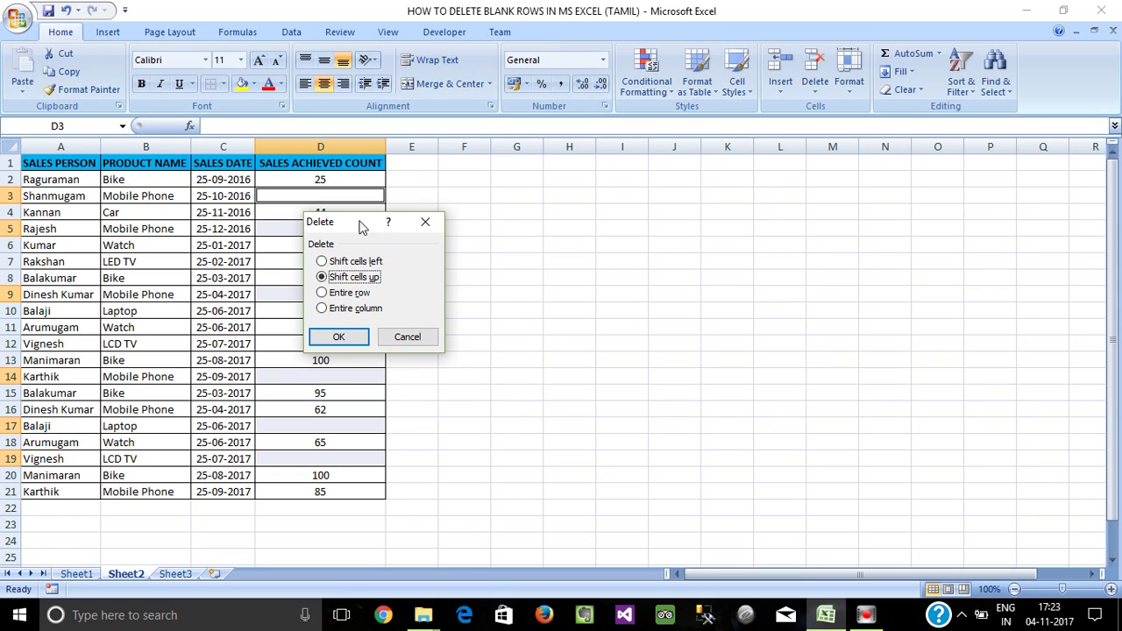
{"action": "left_click_drag", "start_coordinate": [360, 226], "coordinate": [542, 208]}
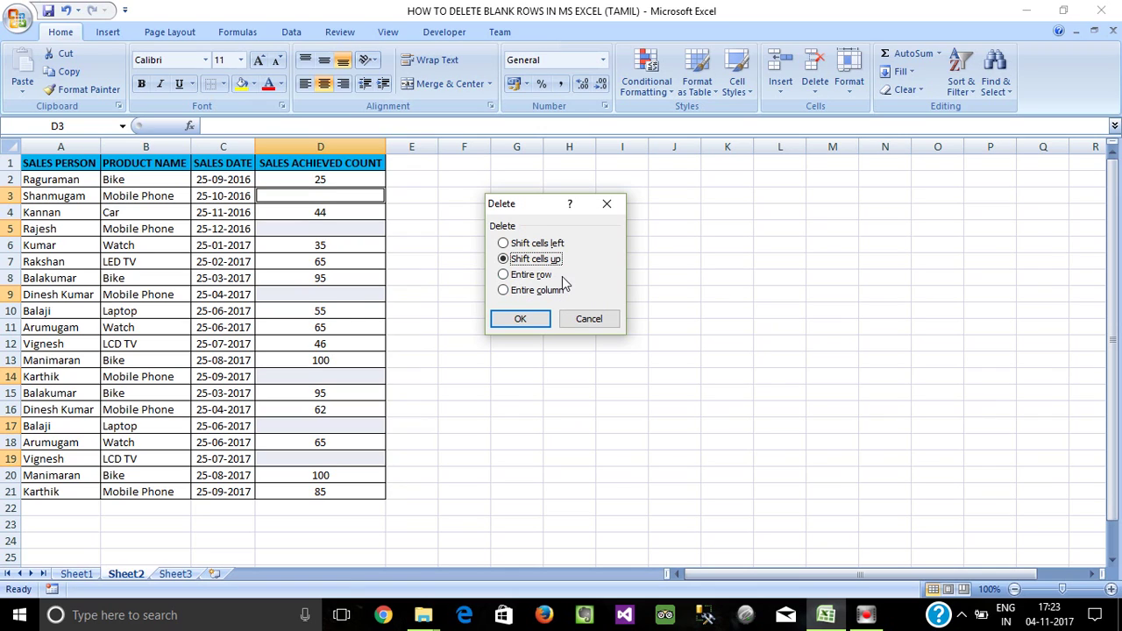
{"action": "left_click", "coordinate": [520, 320]}
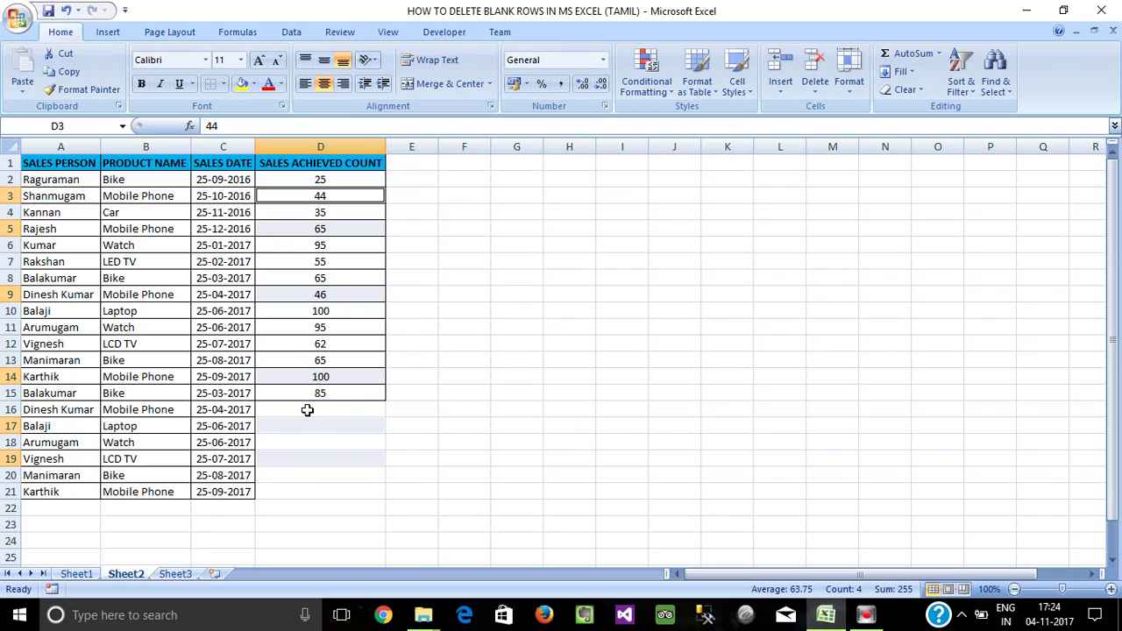
{"action": "key", "text": "ctrl+z"}
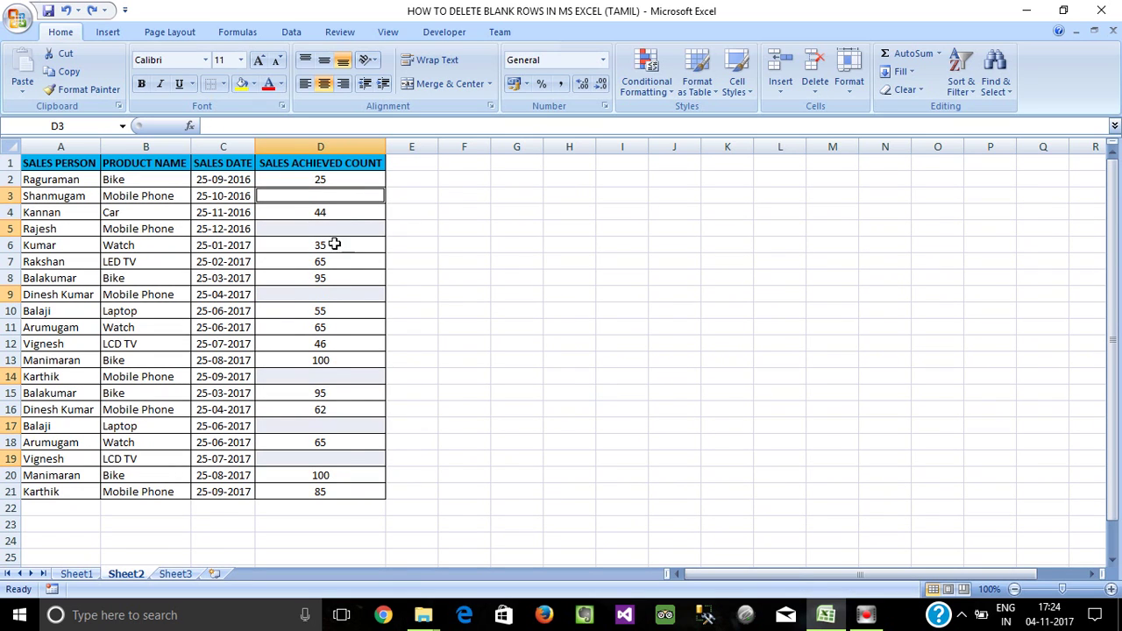
{"action": "left_click", "coordinate": [476, 342]}
{"action": "left_click_drag", "start_coordinate": [63, 165], "coordinate": [378, 496]}
{"action": "key", "text": "ctrl+g"}
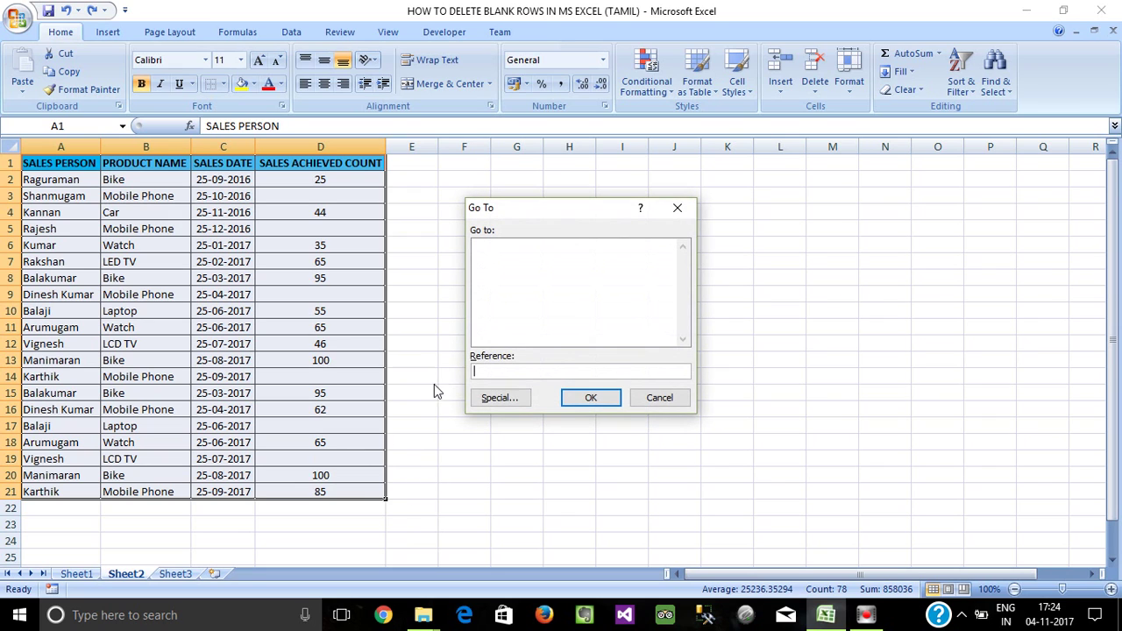
{"action": "left_click", "coordinate": [496, 398]}
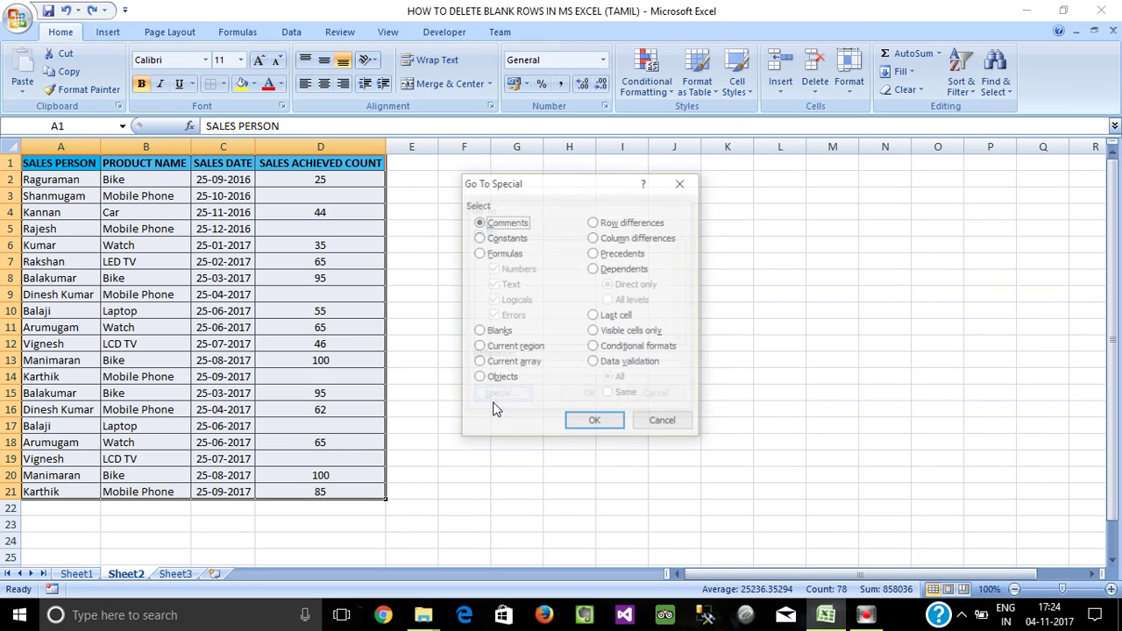
{"action": "left_click", "coordinate": [478, 331]}
{"action": "left_click", "coordinate": [599, 424]}
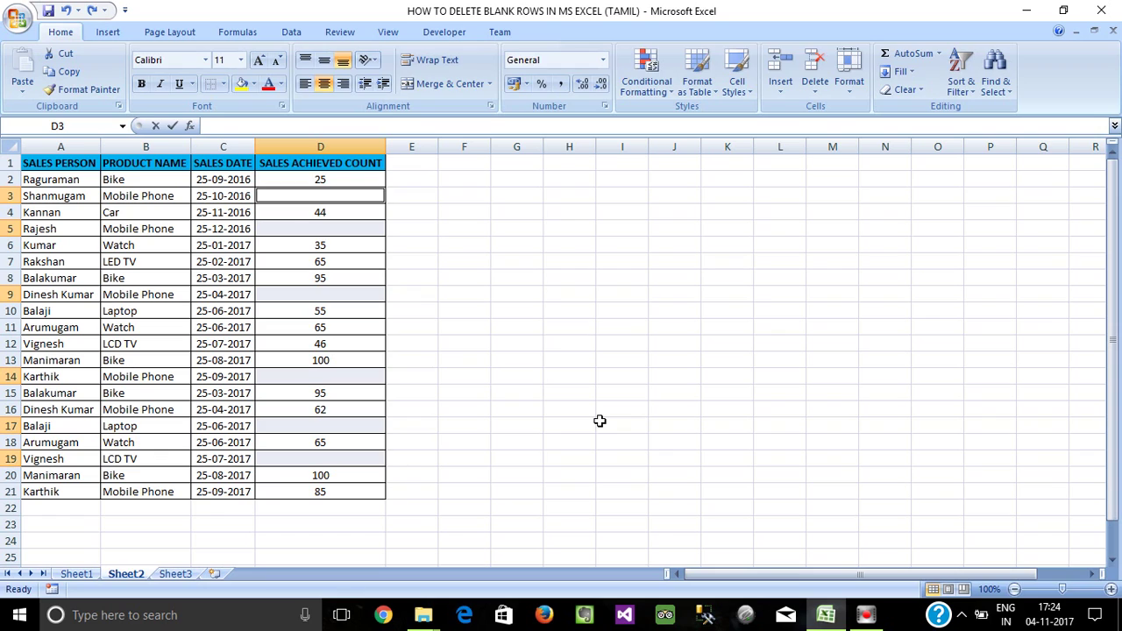
Step: Enter 'Values Not Available' into all six selected blank count cells at once
{"action": "type", "text": "vA"}
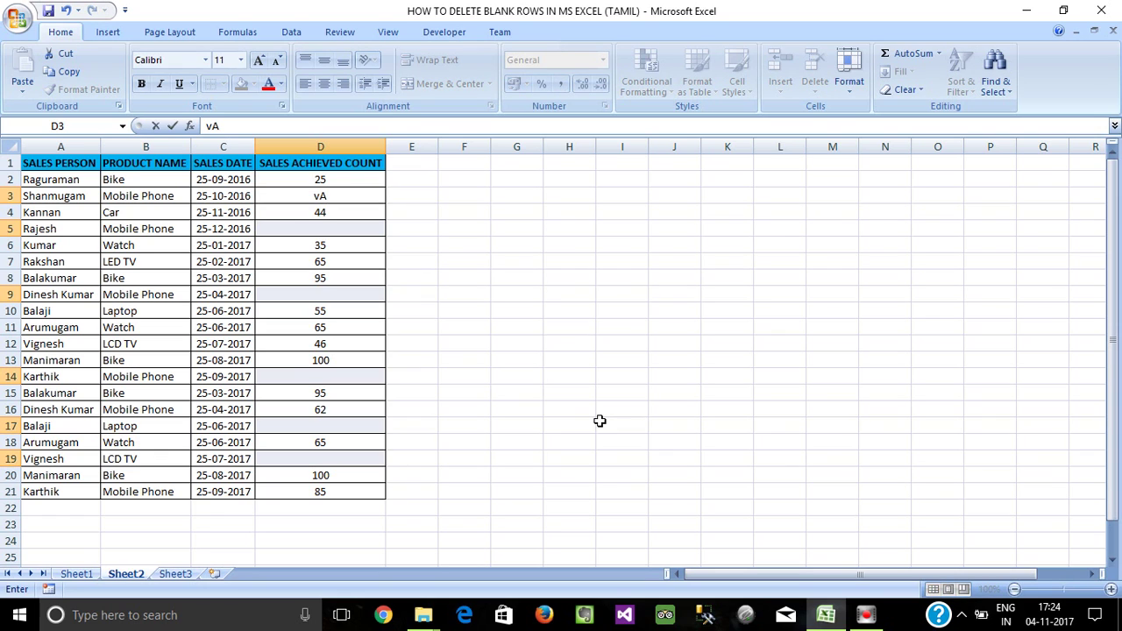
{"action": "key", "text": "BackSpace"}
{"action": "key", "text": "BackSpace"}
{"action": "type", "text": "Values Not A"}
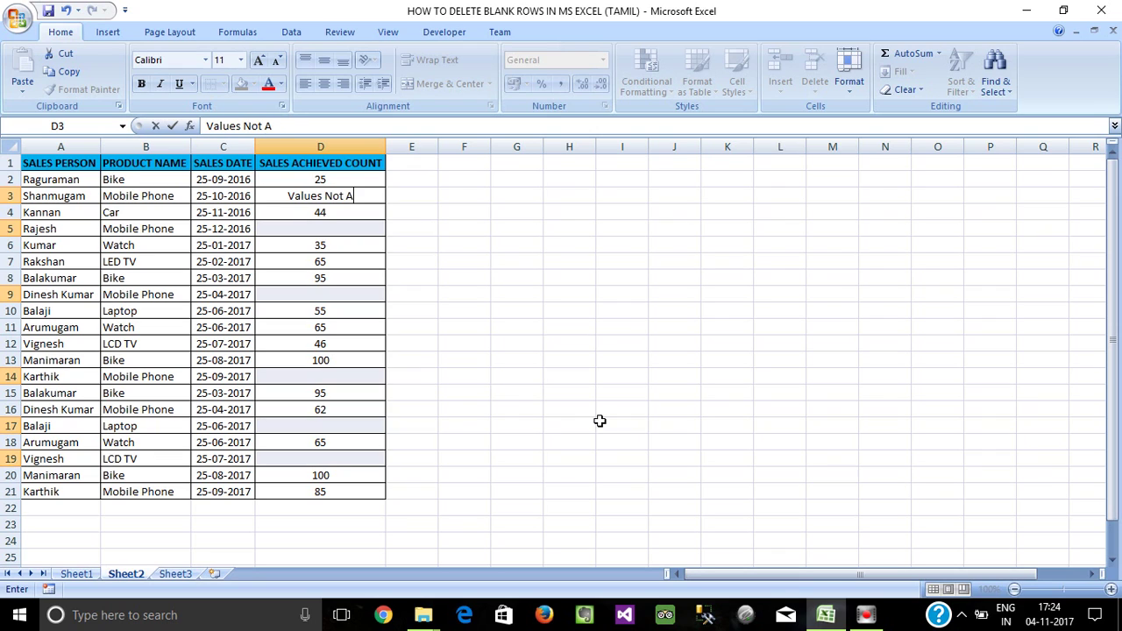
{"action": "type", "text": "vailbl"}
{"action": "key", "text": "BackSpace"}
{"action": "key", "text": "BackSpace"}
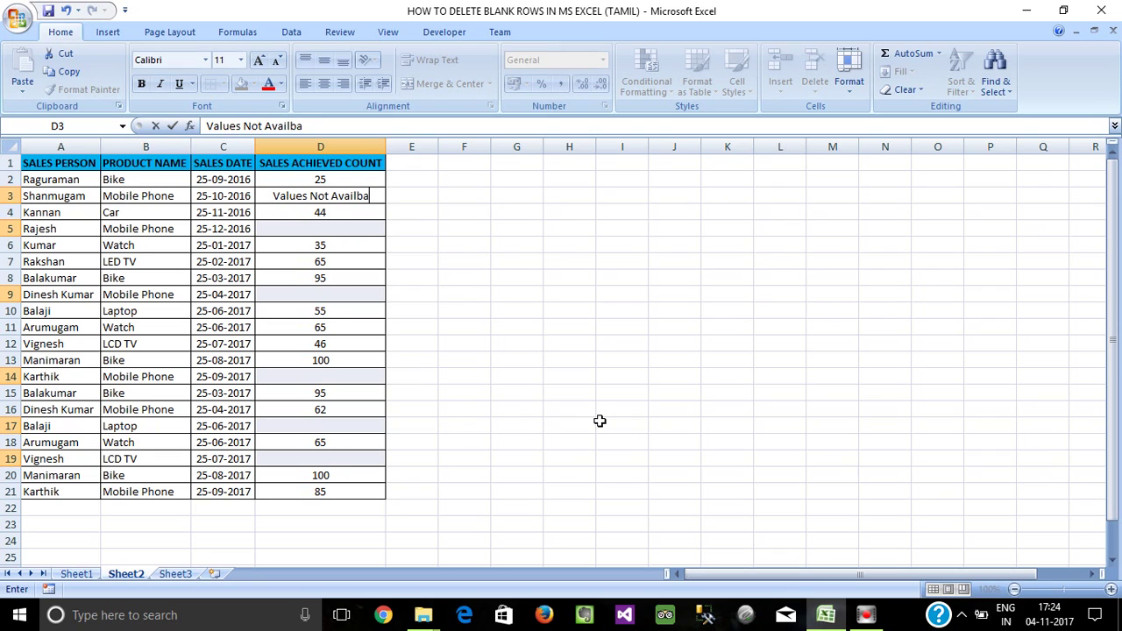
{"action": "type", "text": "able"}
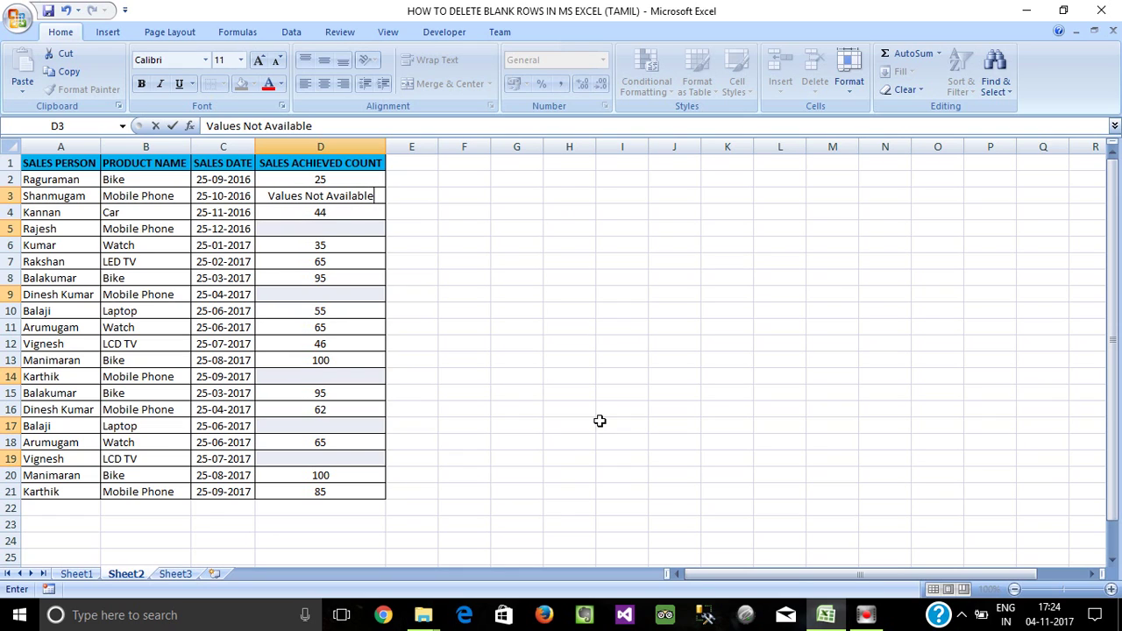
{"action": "key", "text": "ctrl+Return"}
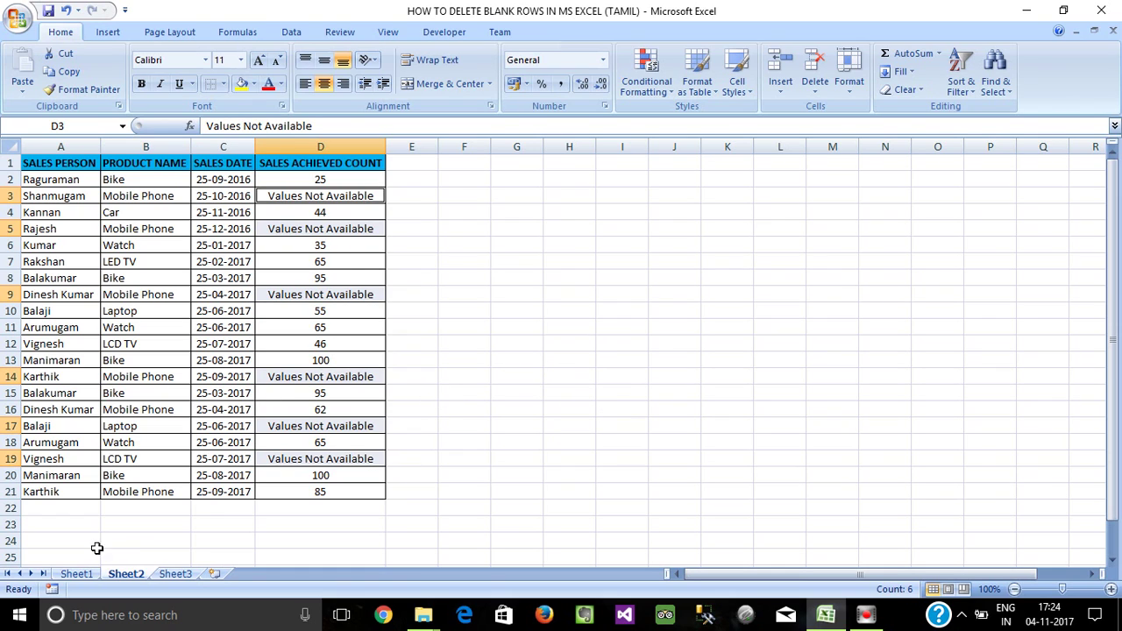
{"action": "left_click", "coordinate": [346, 279]}
{"action": "left_click_drag", "start_coordinate": [303, 195], "coordinate": [331, 485]}
{"action": "left_click", "coordinate": [325, 193]}
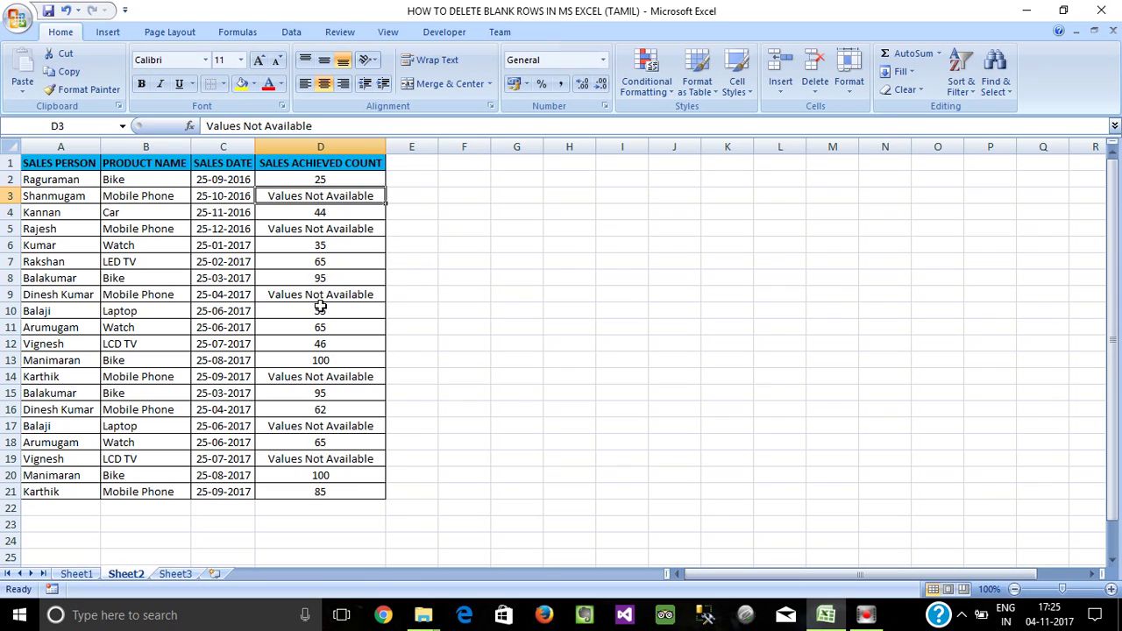
{"action": "left_click", "coordinate": [345, 212]}
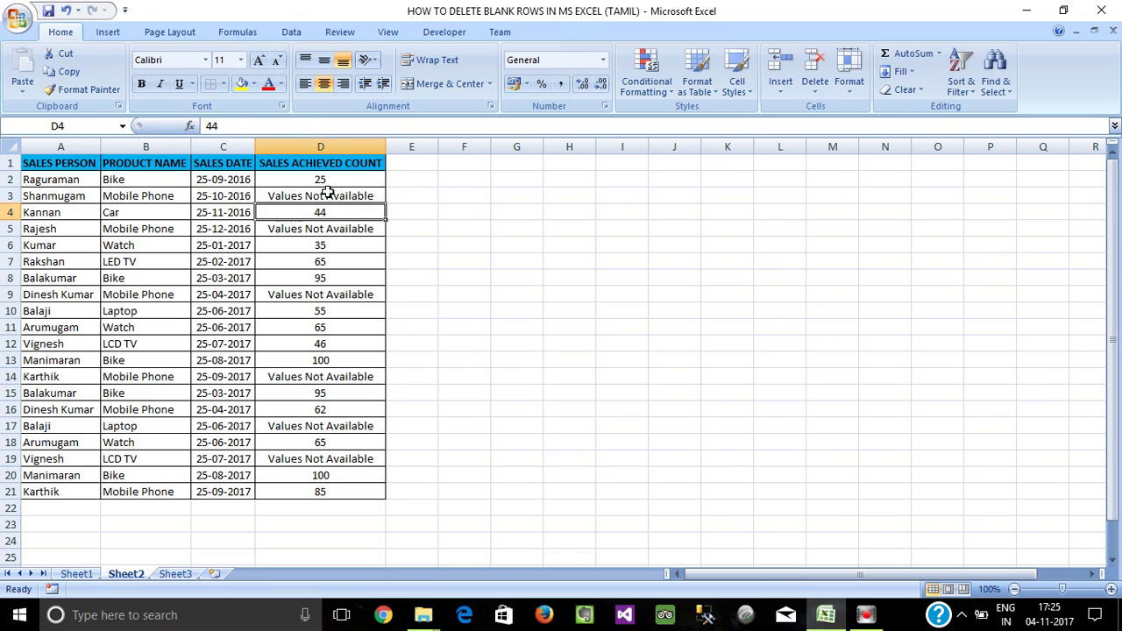
{"action": "left_click_drag", "start_coordinate": [326, 196], "coordinate": [320, 493]}
{"action": "left_click", "coordinate": [75, 575]}
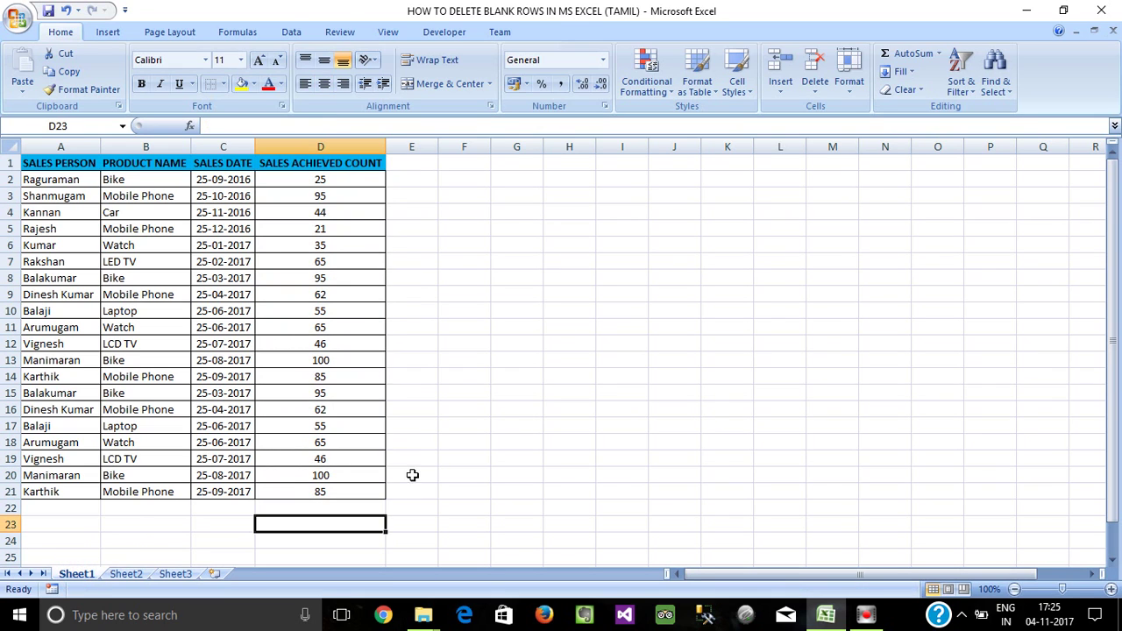
{"action": "left_click", "coordinate": [127, 574]}
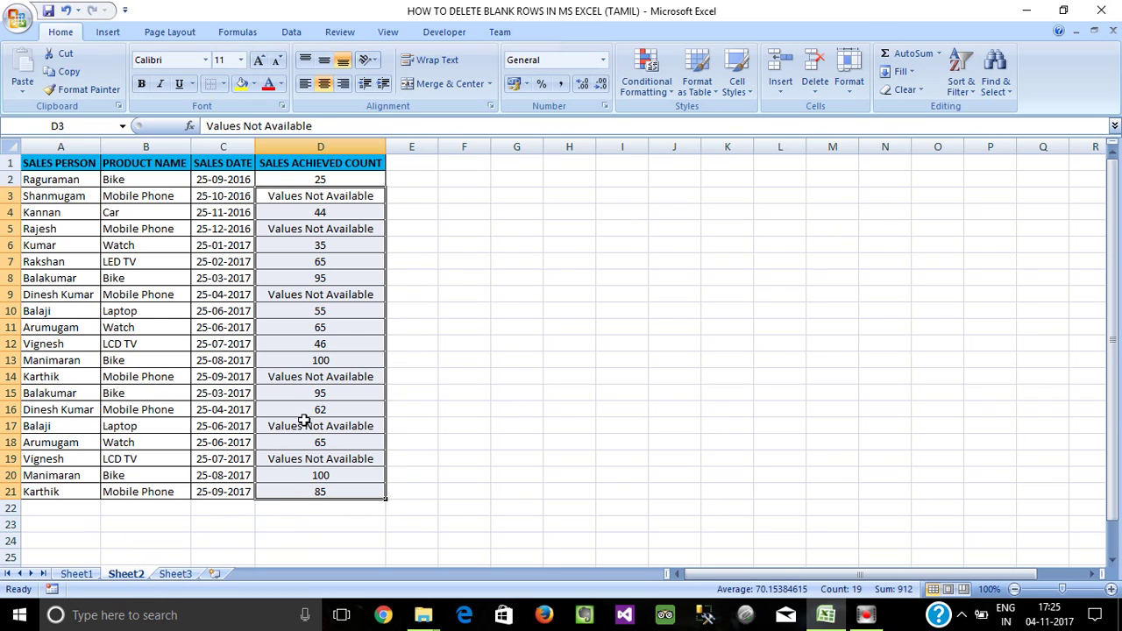
{"action": "left_click", "coordinate": [571, 310]}
{"action": "left_click", "coordinate": [461, 264]}
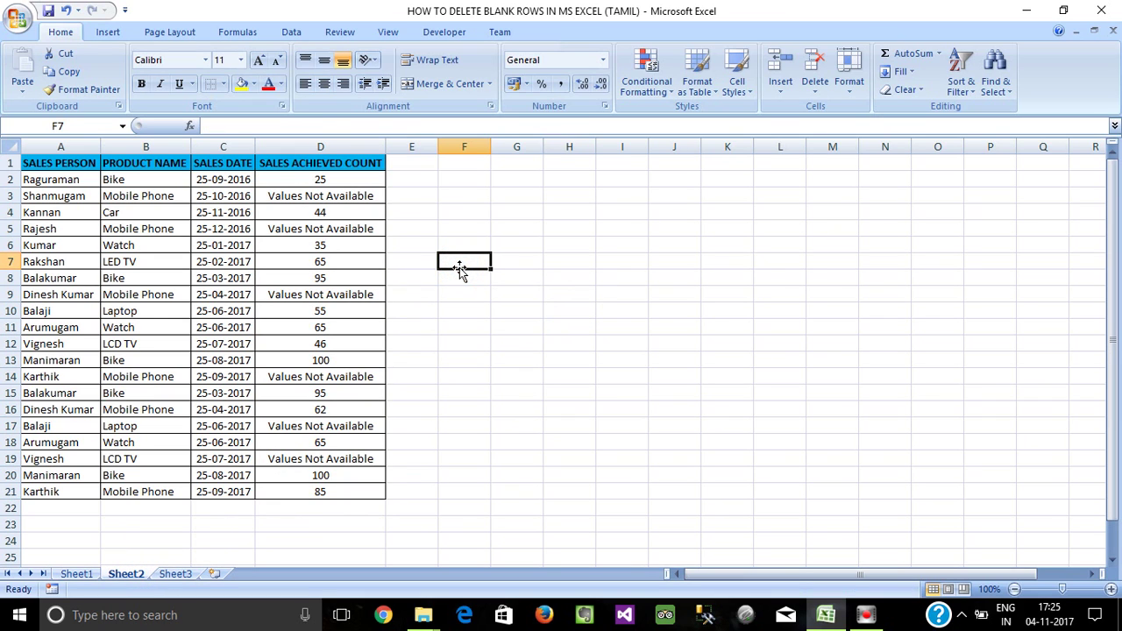